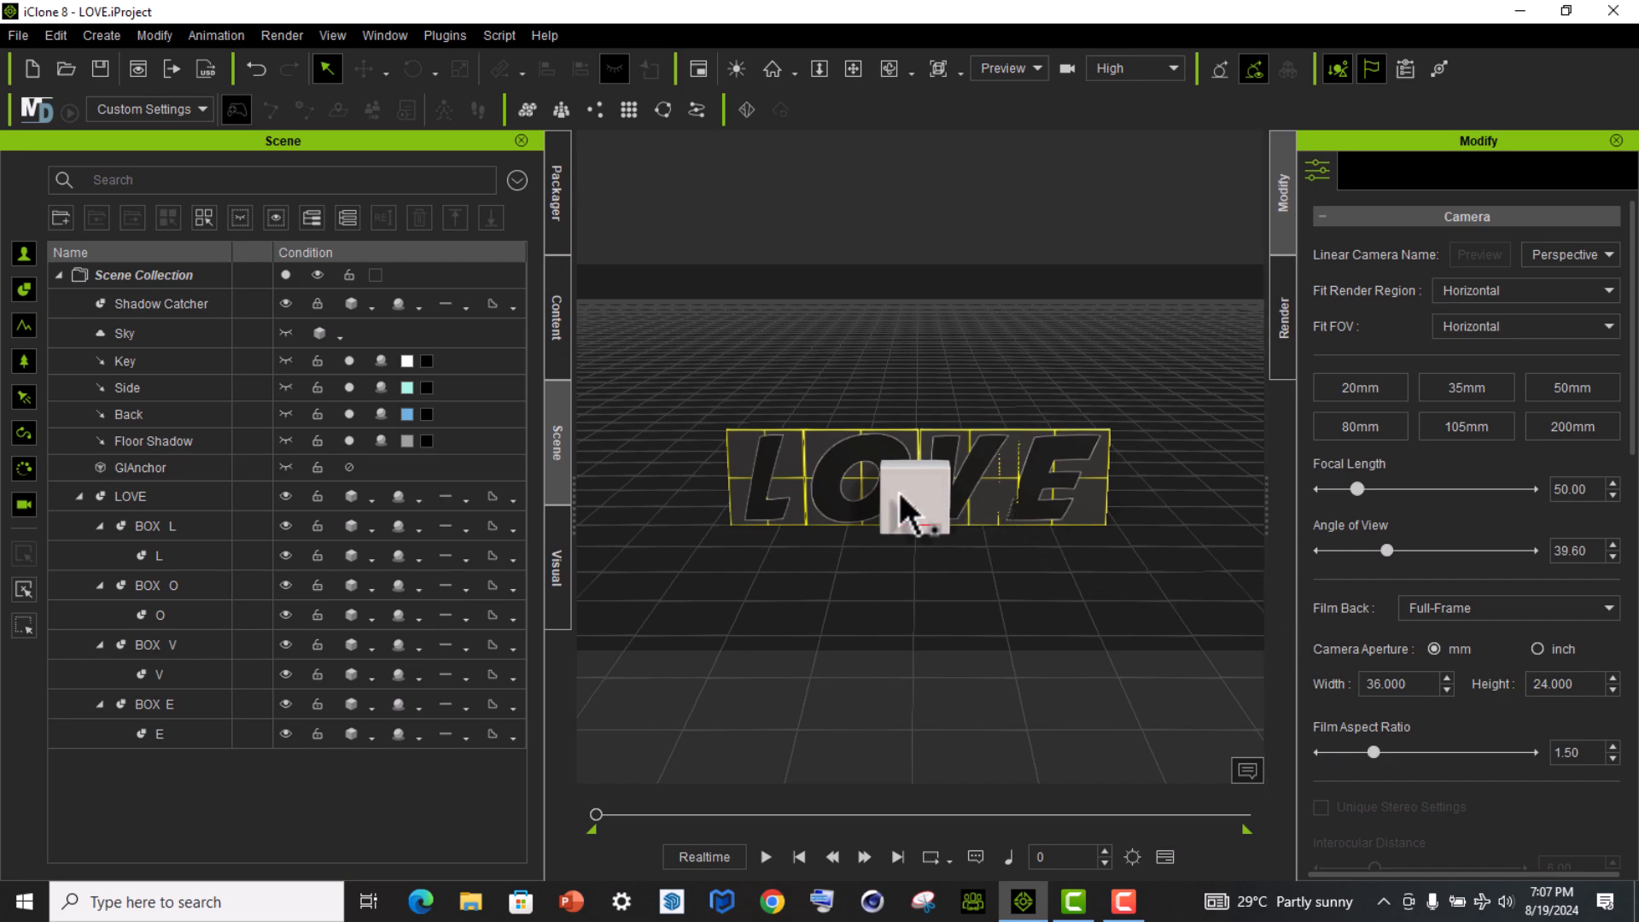
- Browse the custom Material Plus presets in the GLOW LINES folder
click(555, 316)
double_click(395, 587)
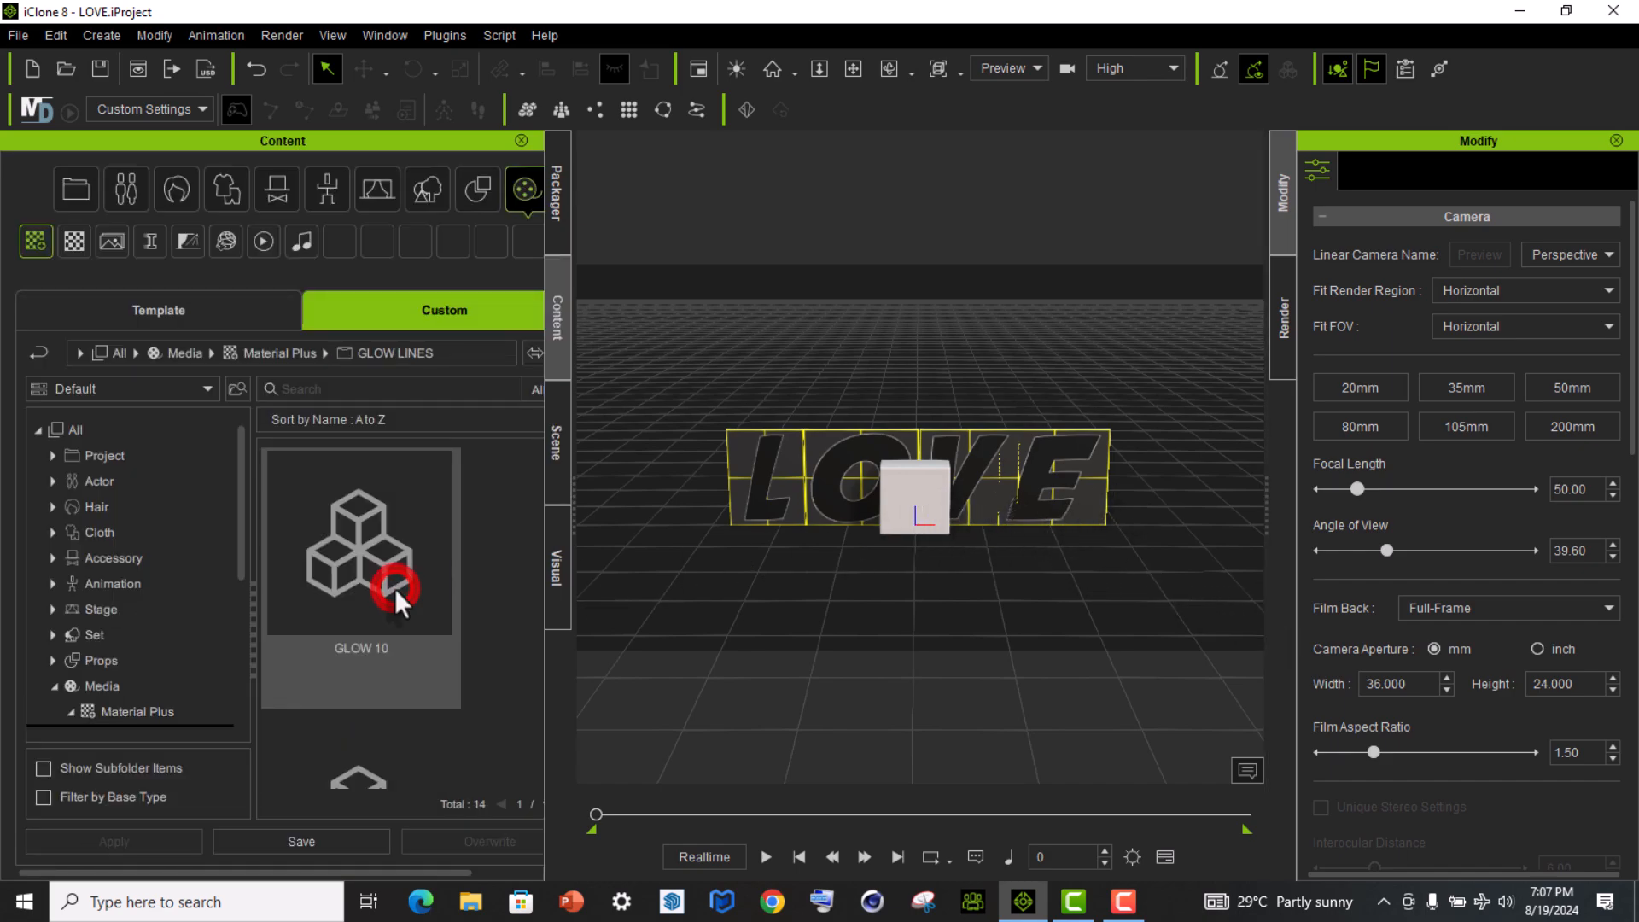
scroll(396, 565, down, 6)
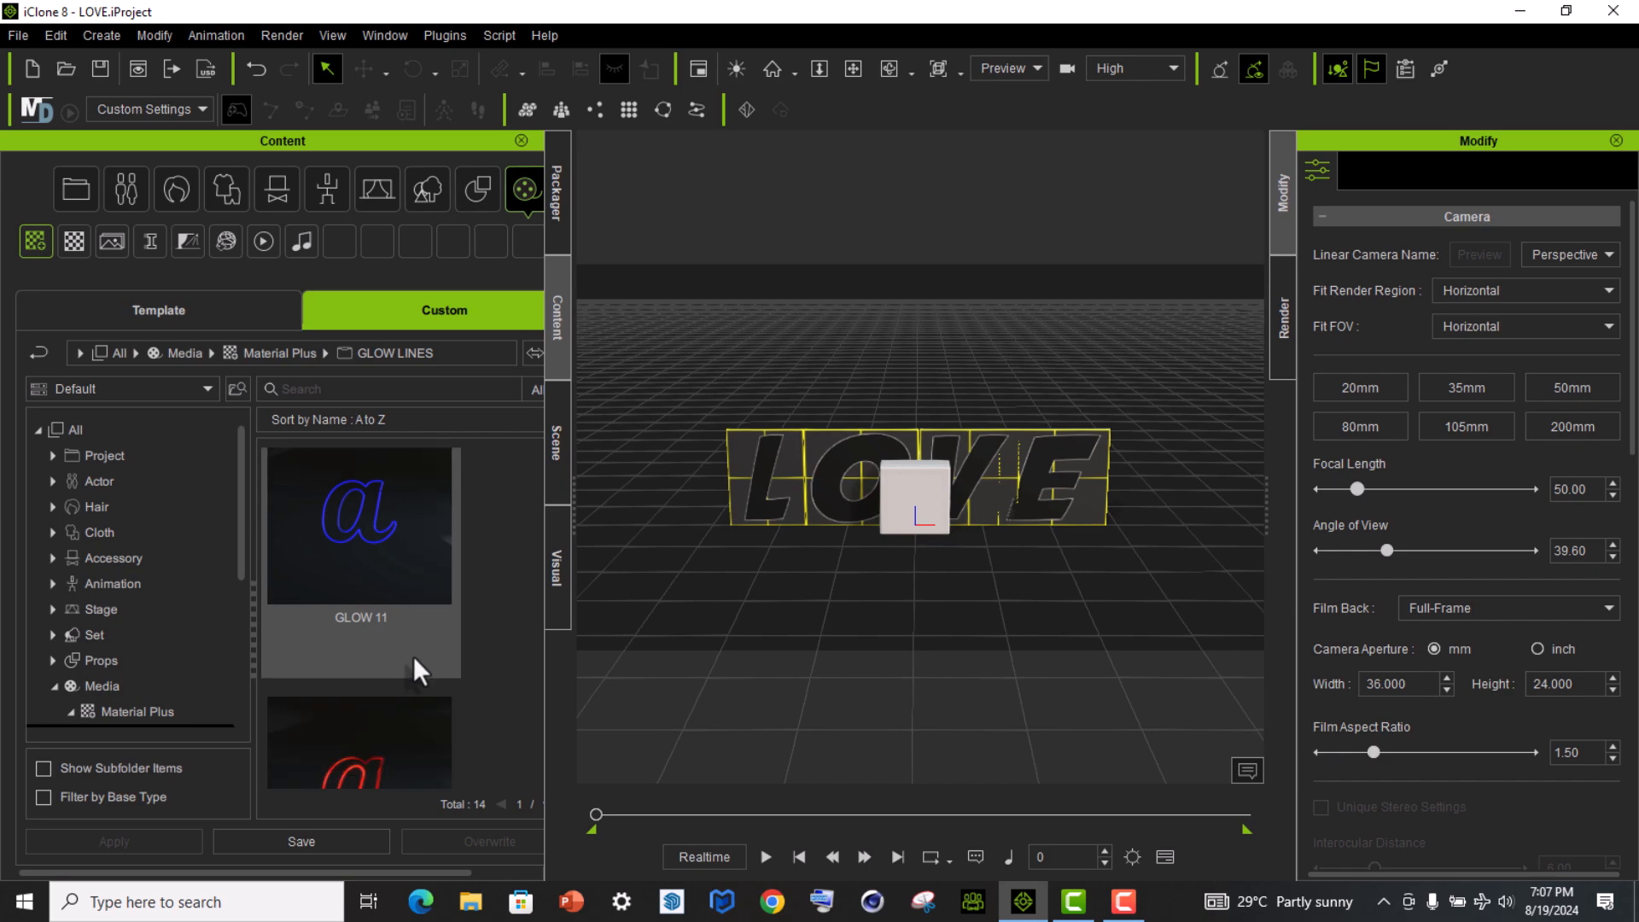
scroll(401, 666, down, 6)
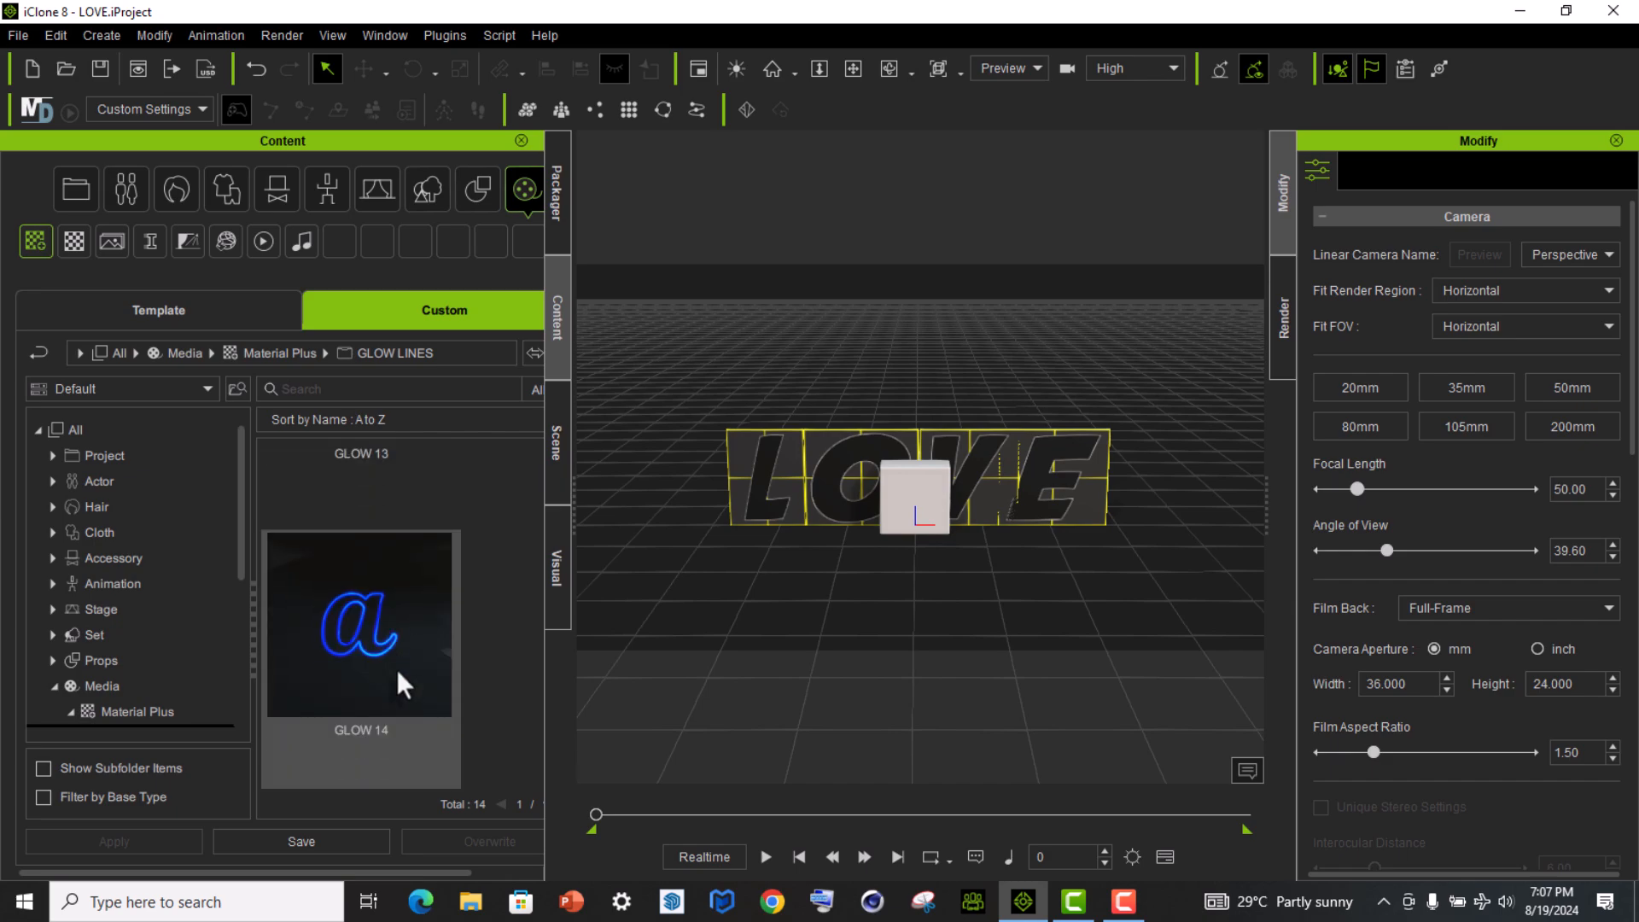
scroll(396, 668, down, 6)
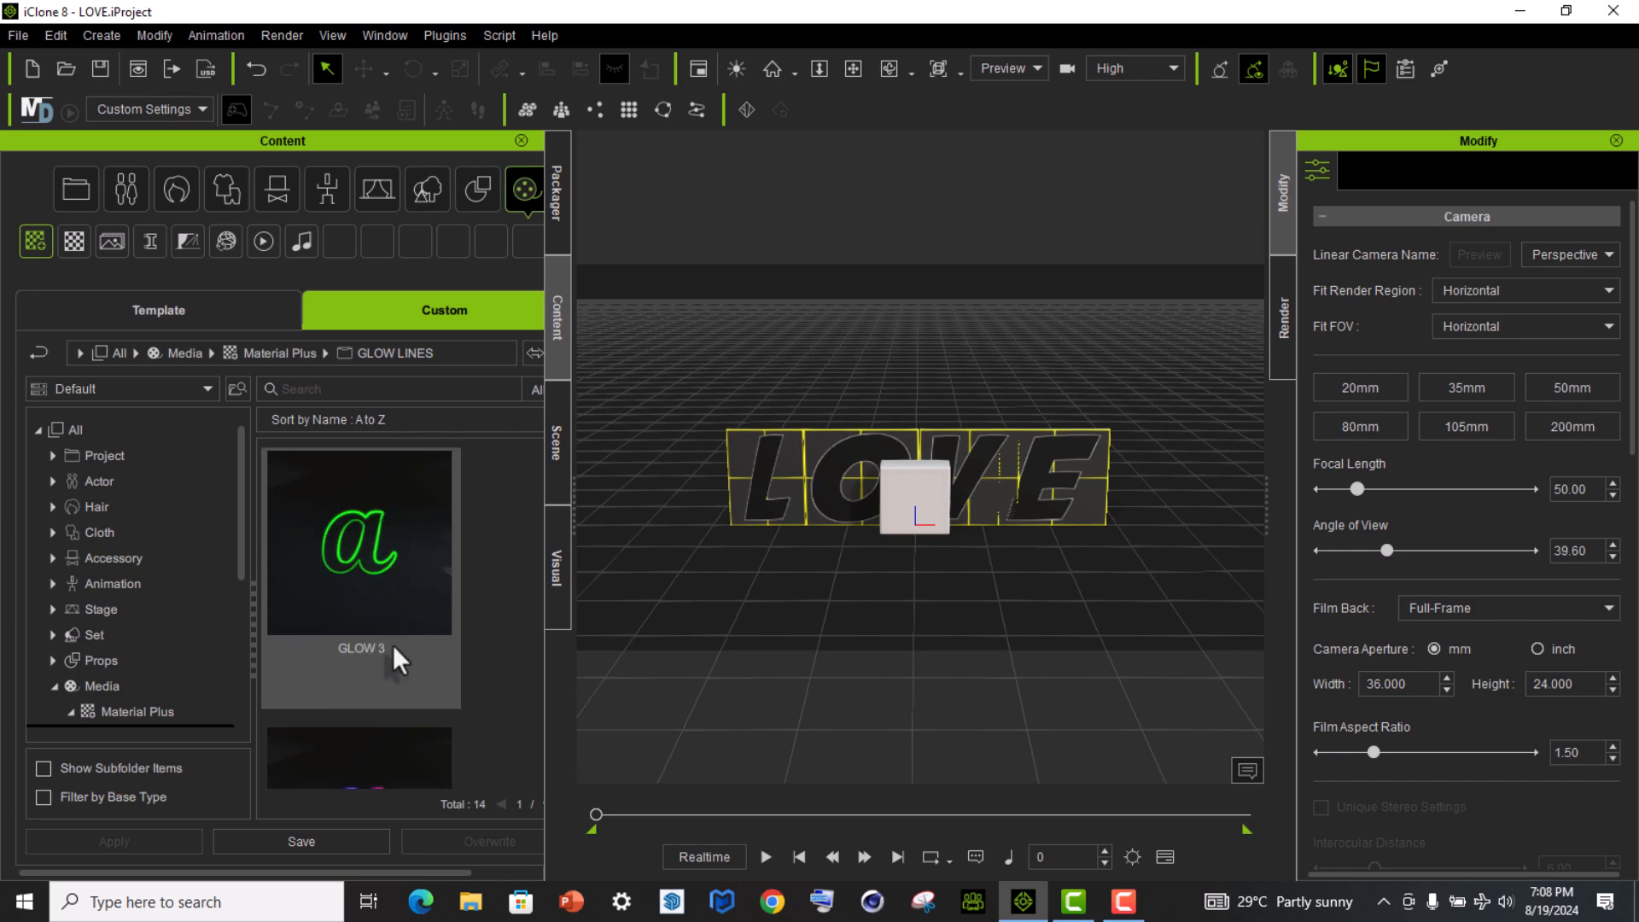
scroll(392, 645, down, 2)
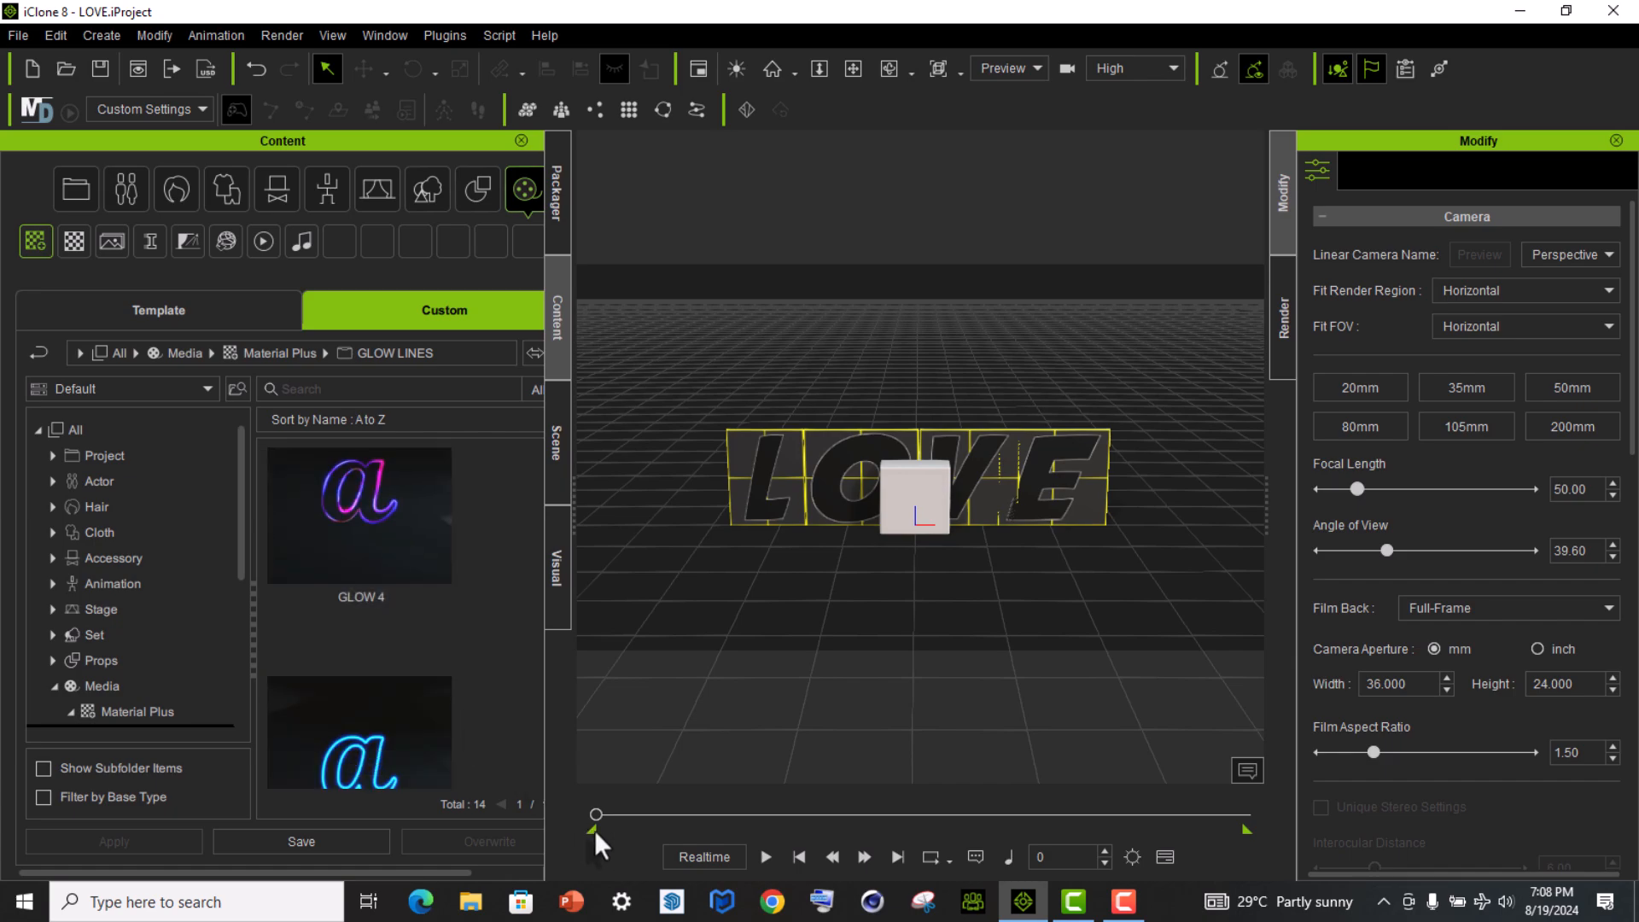
- Move the playhead to frame 975 and review the viewport quality options, keeping High
drag(595, 817, 992, 785)
click(1135, 68)
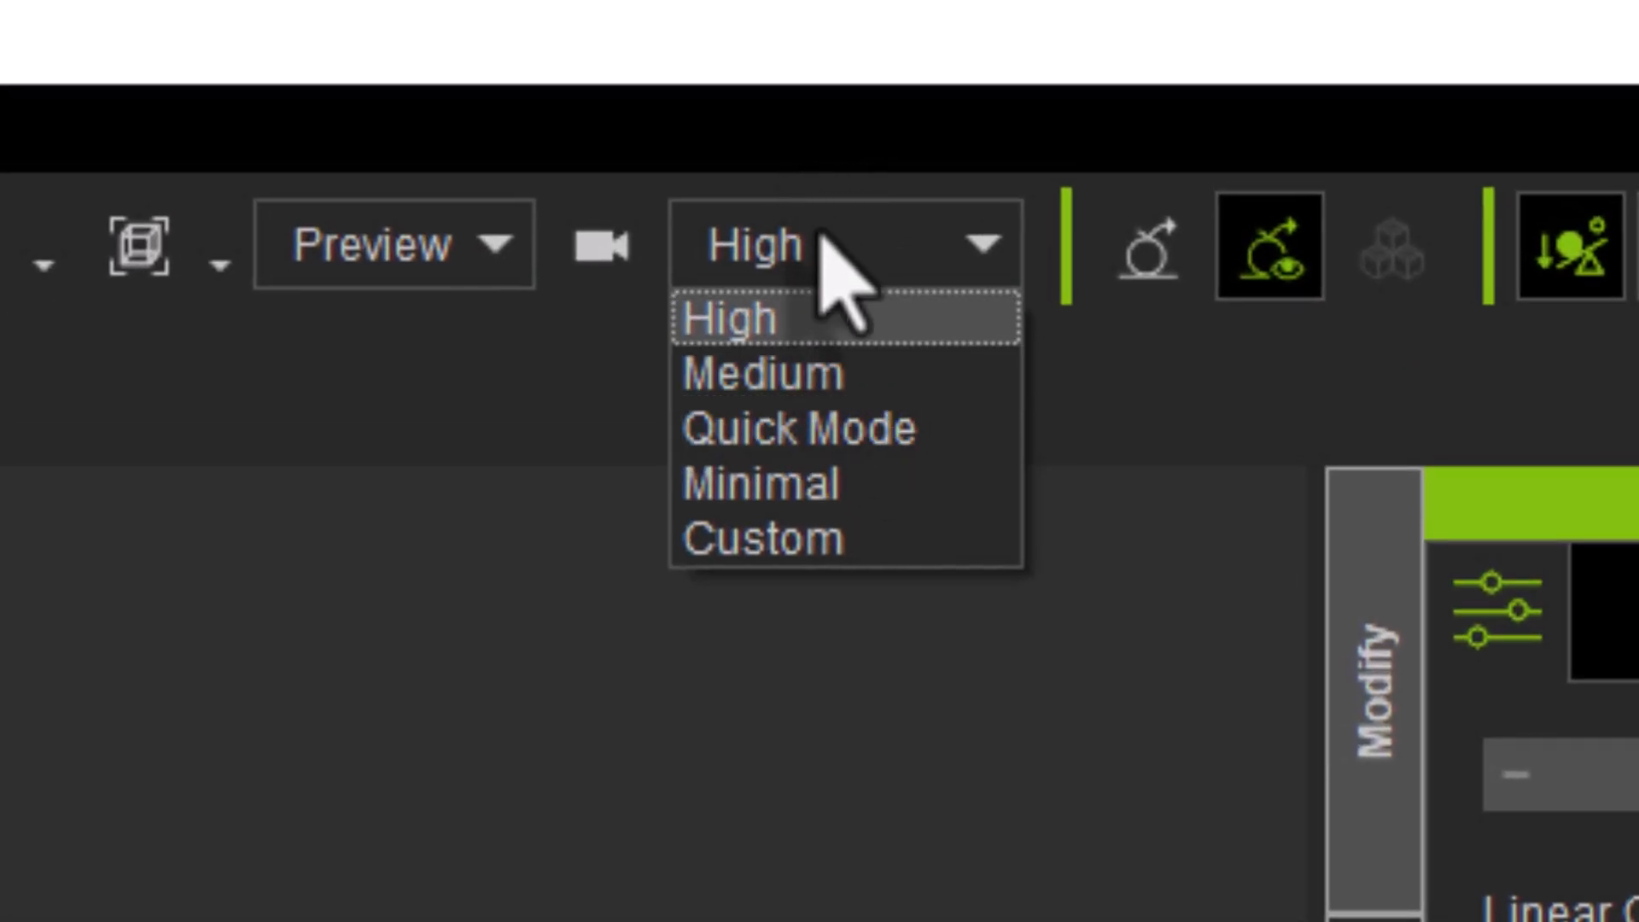
click(838, 229)
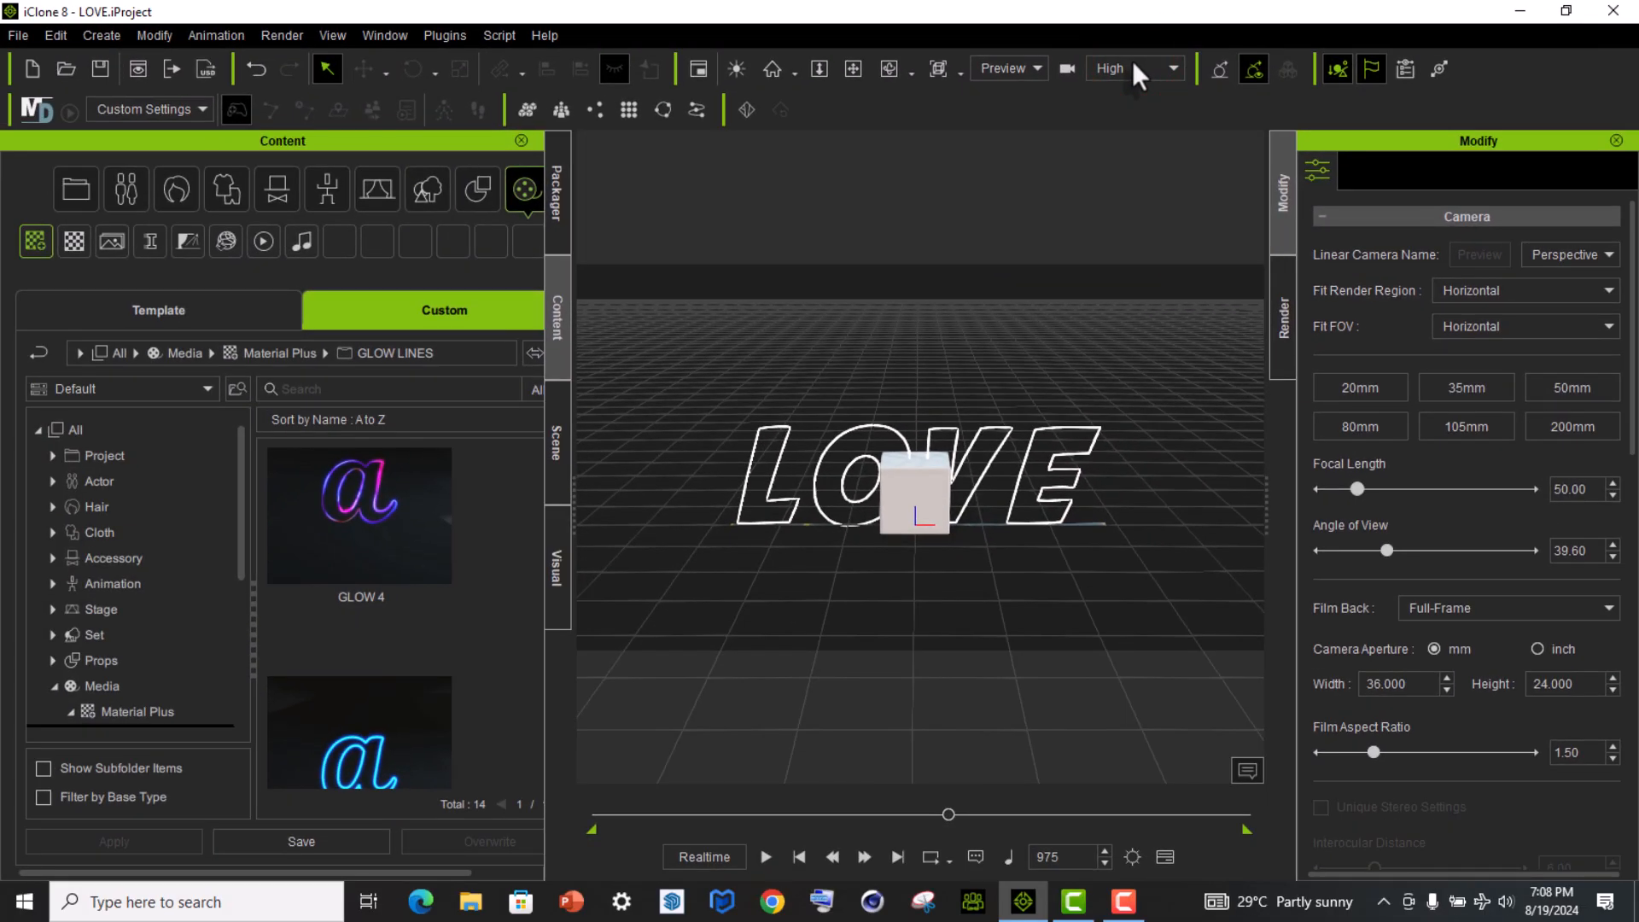
click(1134, 66)
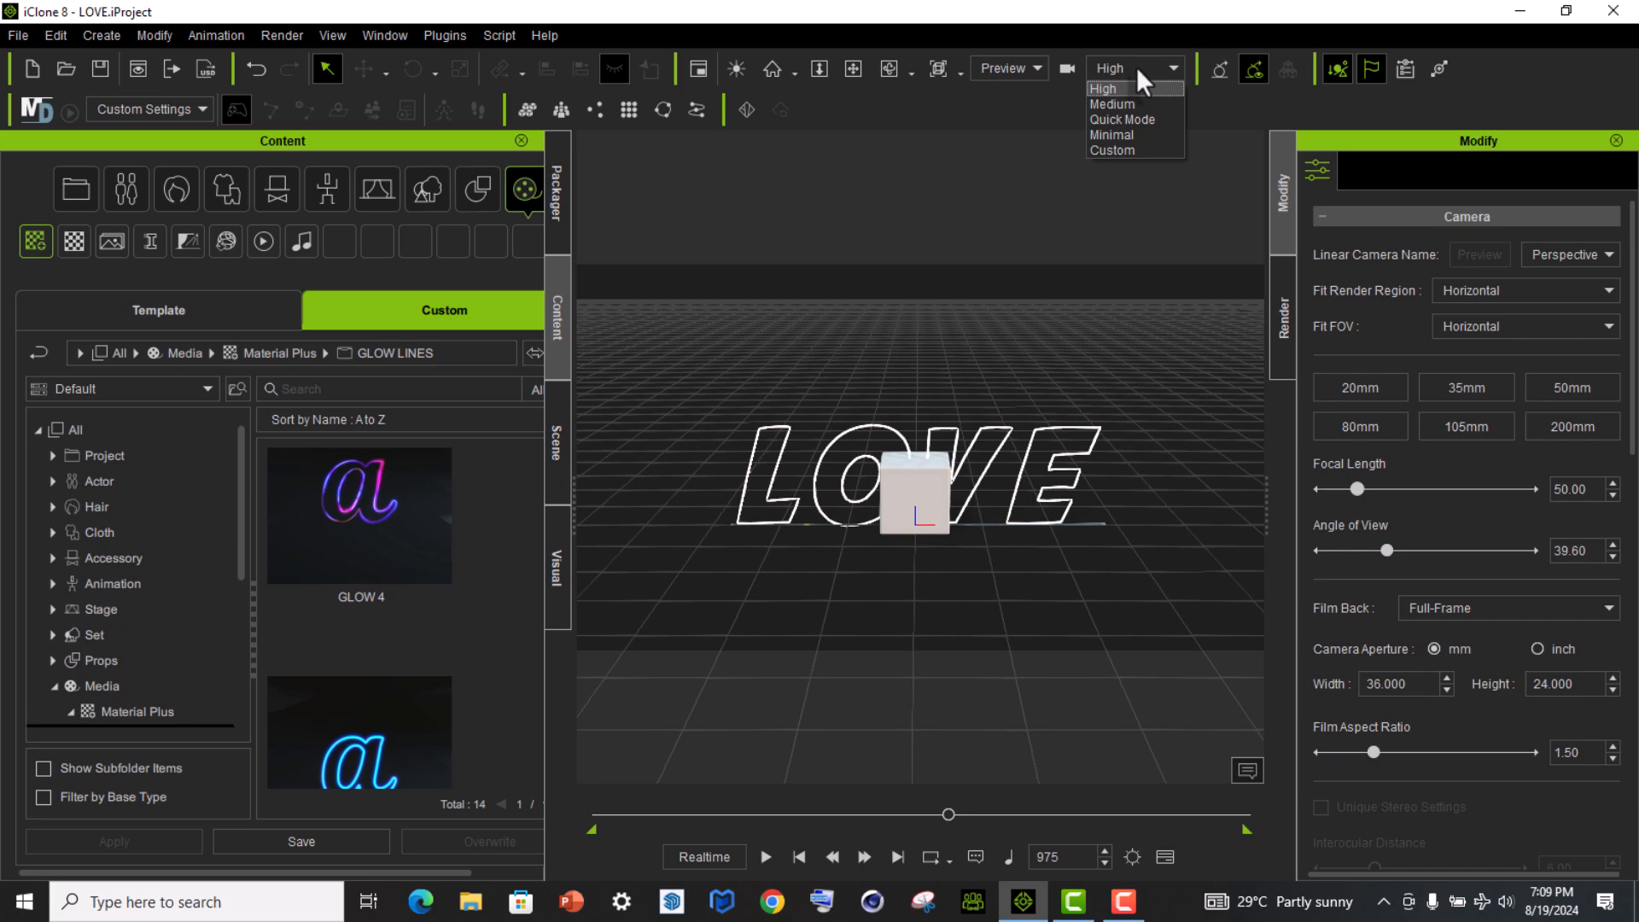
click(1144, 66)
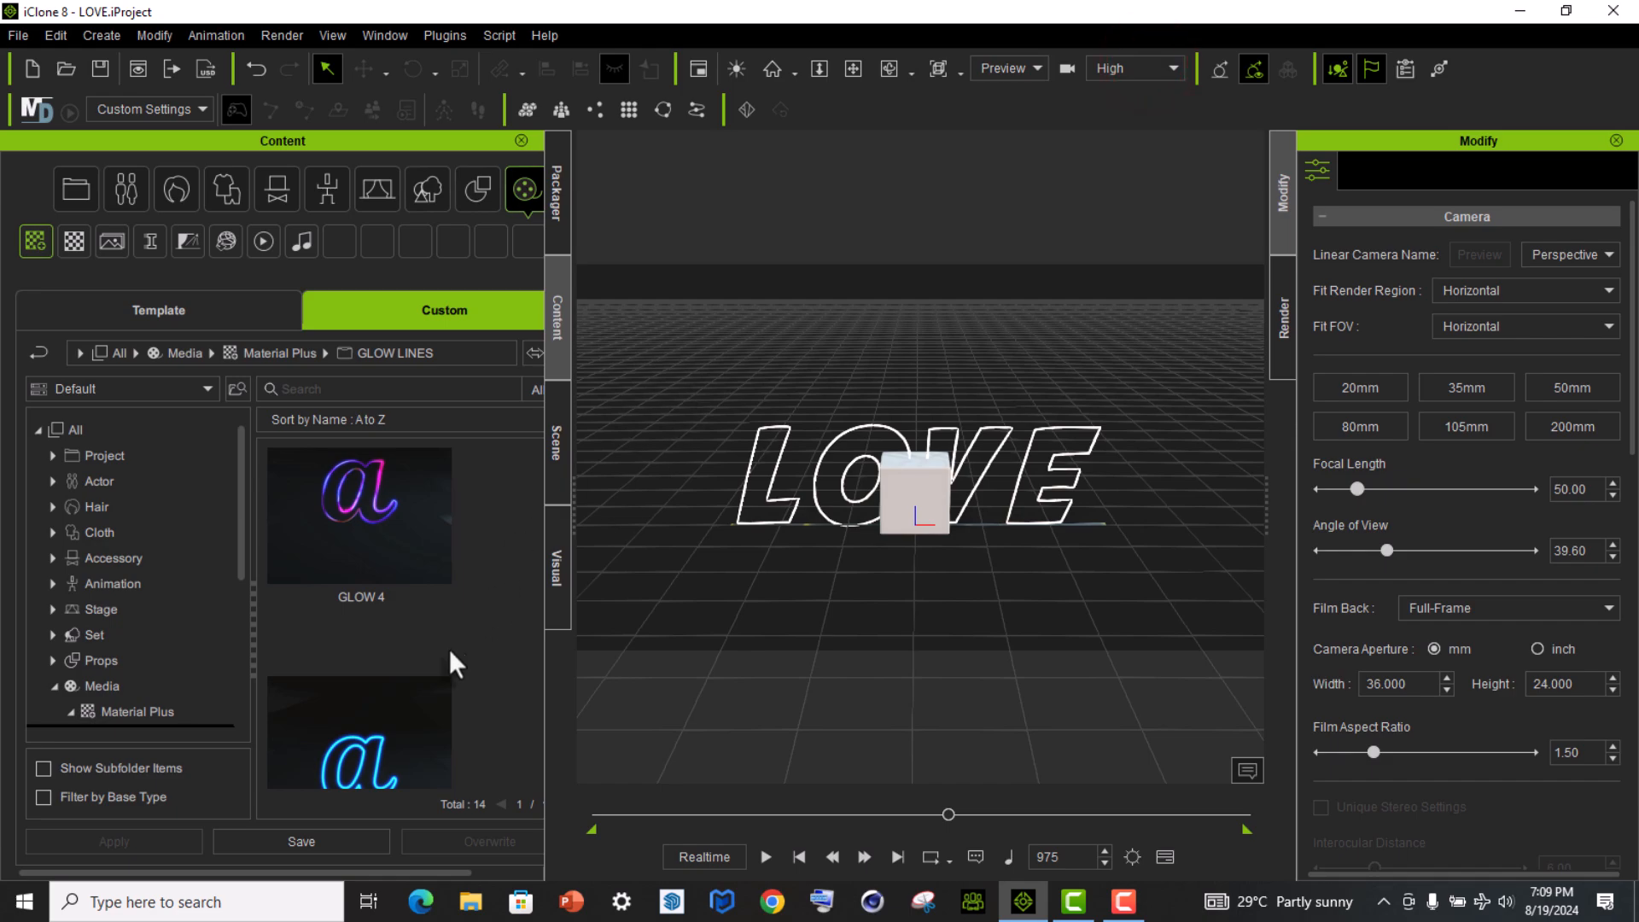
- Collapse the LOVE hierarchy in the scene list and select the LOVE prop
scroll(424, 719, down, 3)
scroll(427, 724, up, 2)
scroll(427, 724, up, 2)
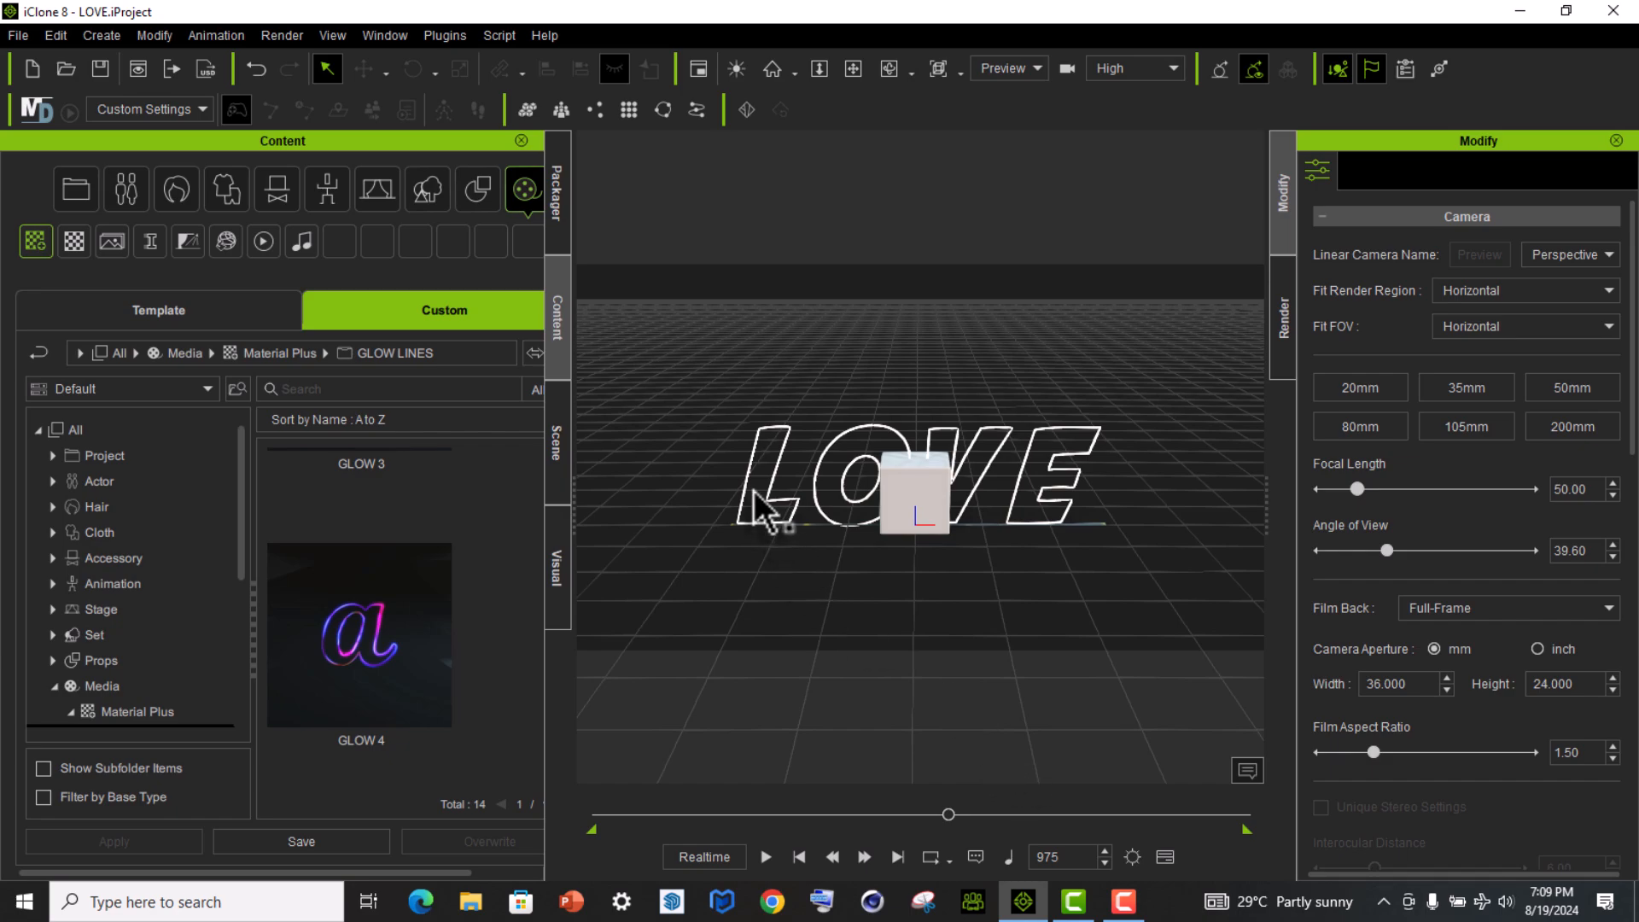
click(562, 437)
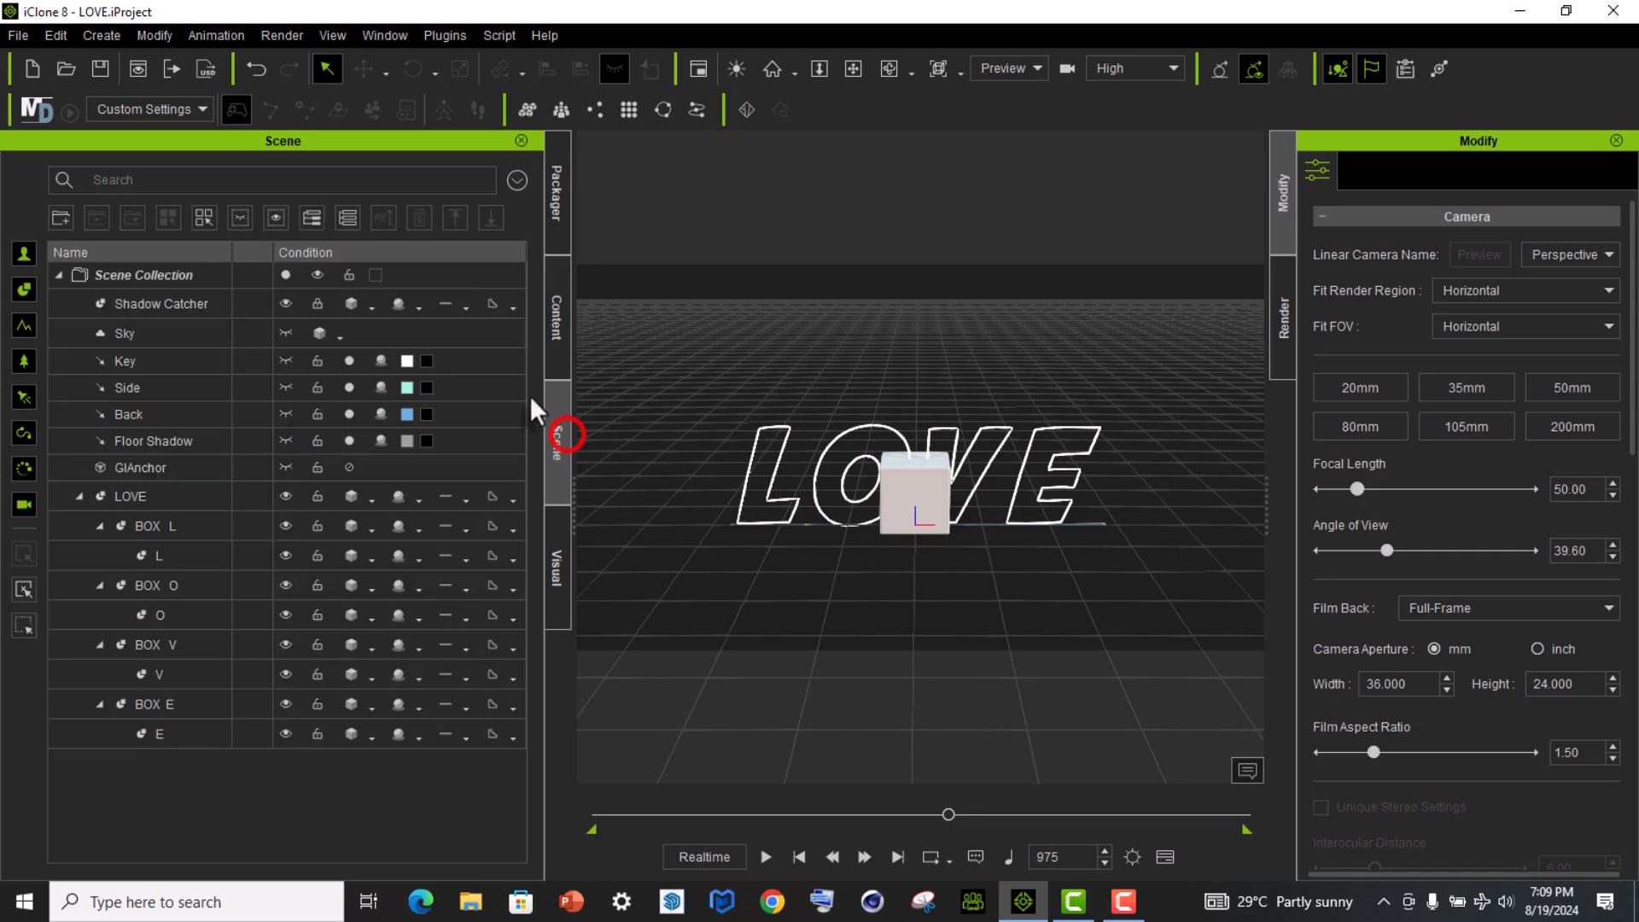
click(79, 496)
click(190, 504)
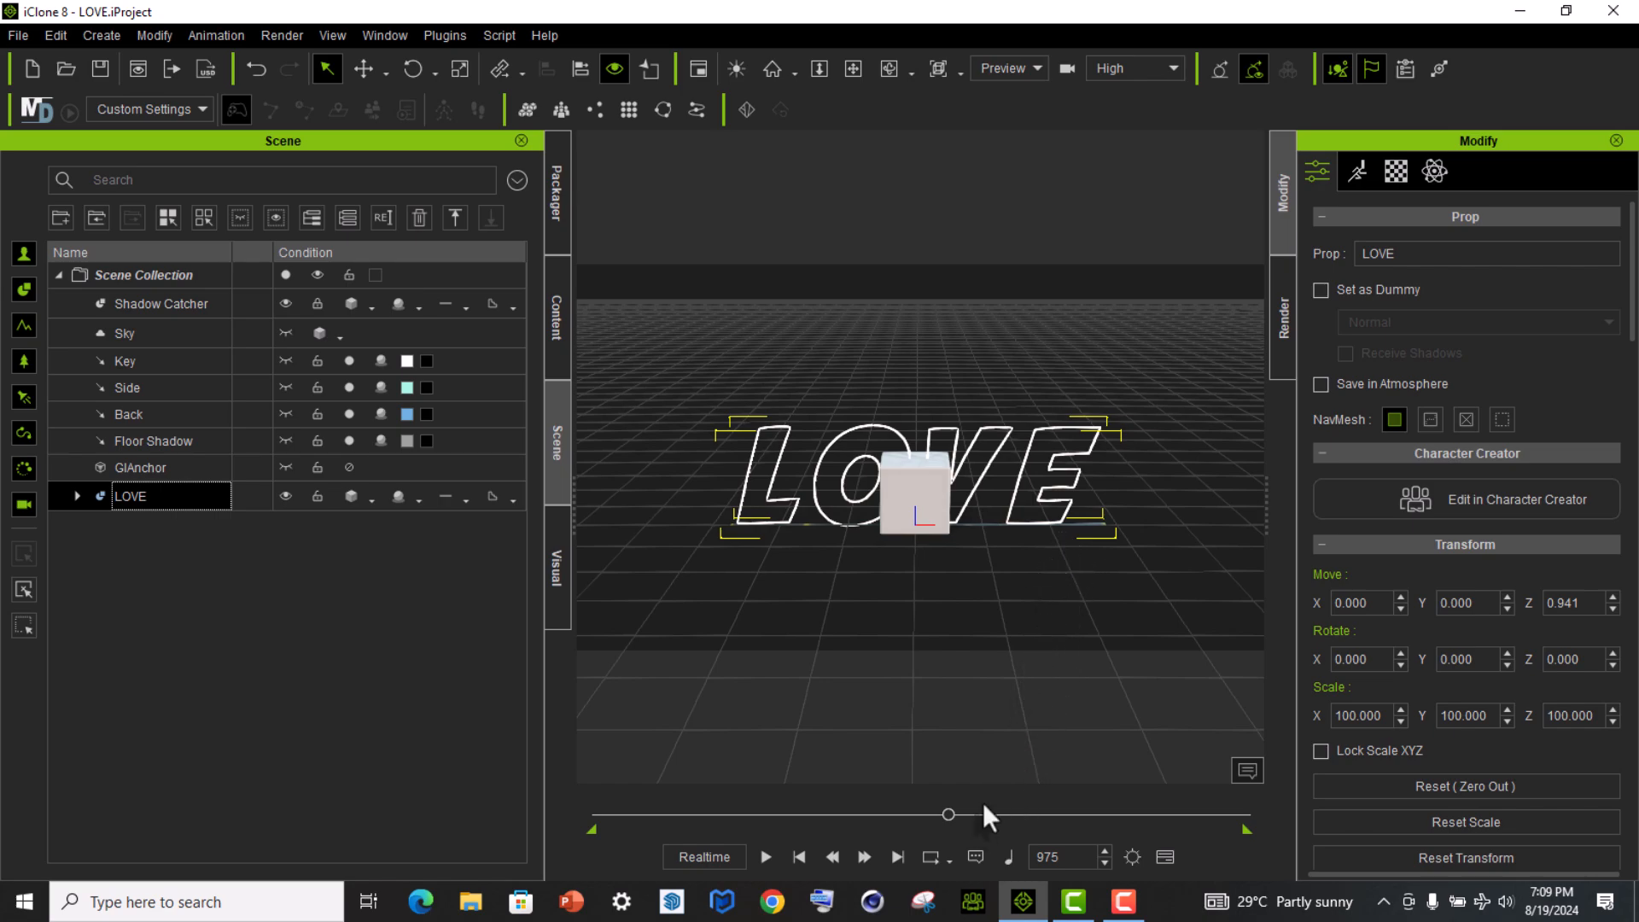
- Apply the GLOW 4 material to the white cube in front of the LOVE letters
click(562, 347)
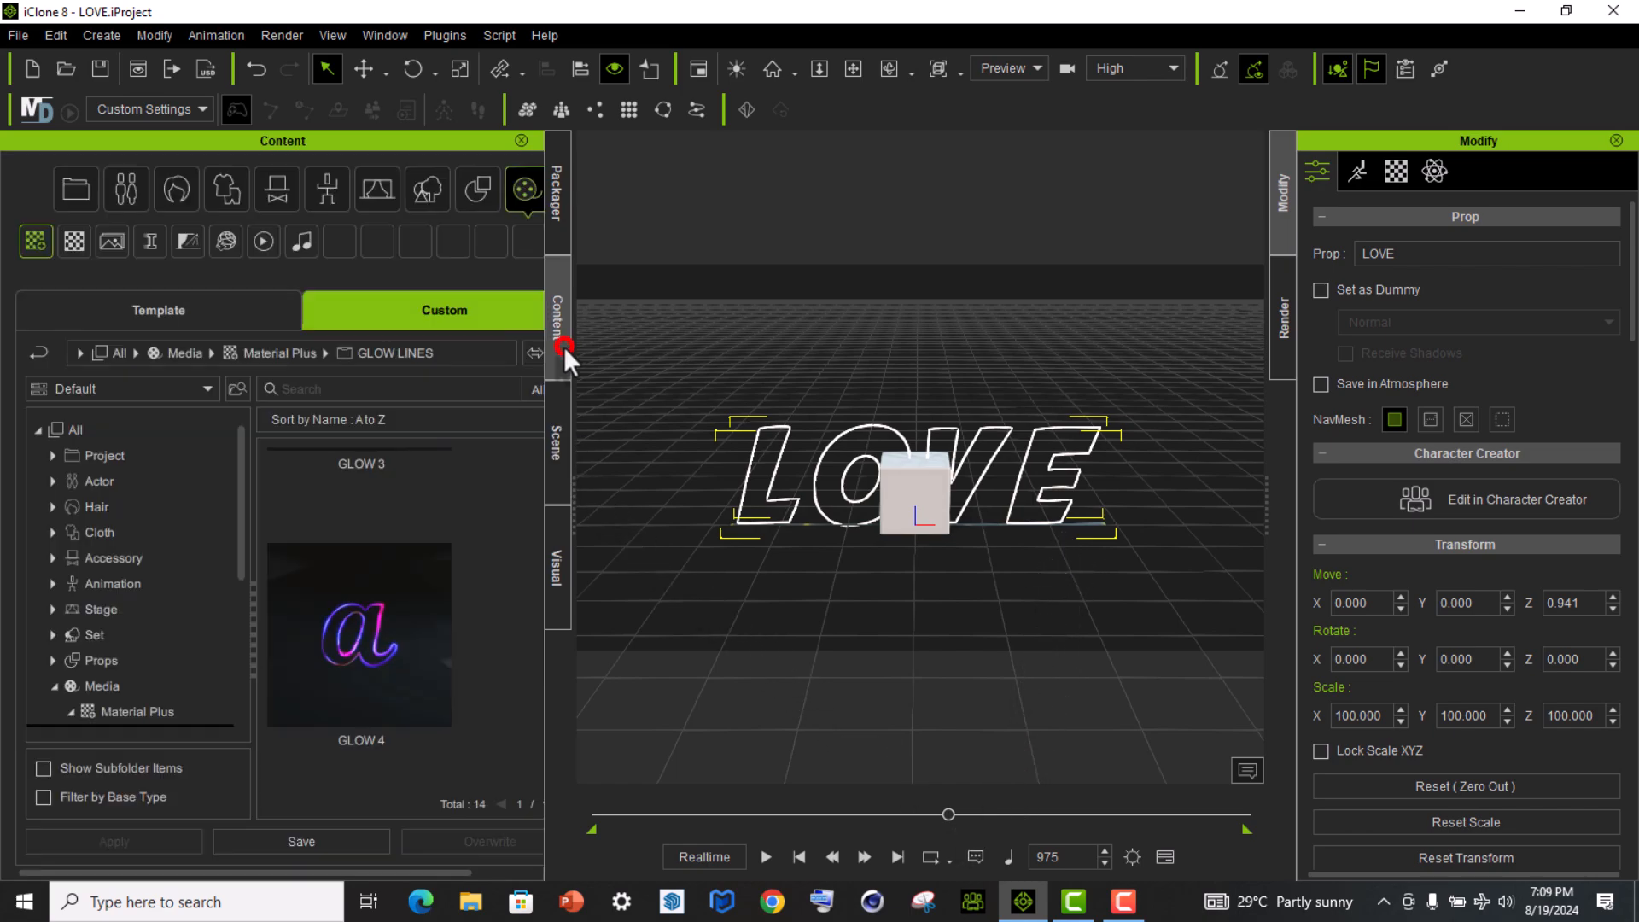
click(379, 652)
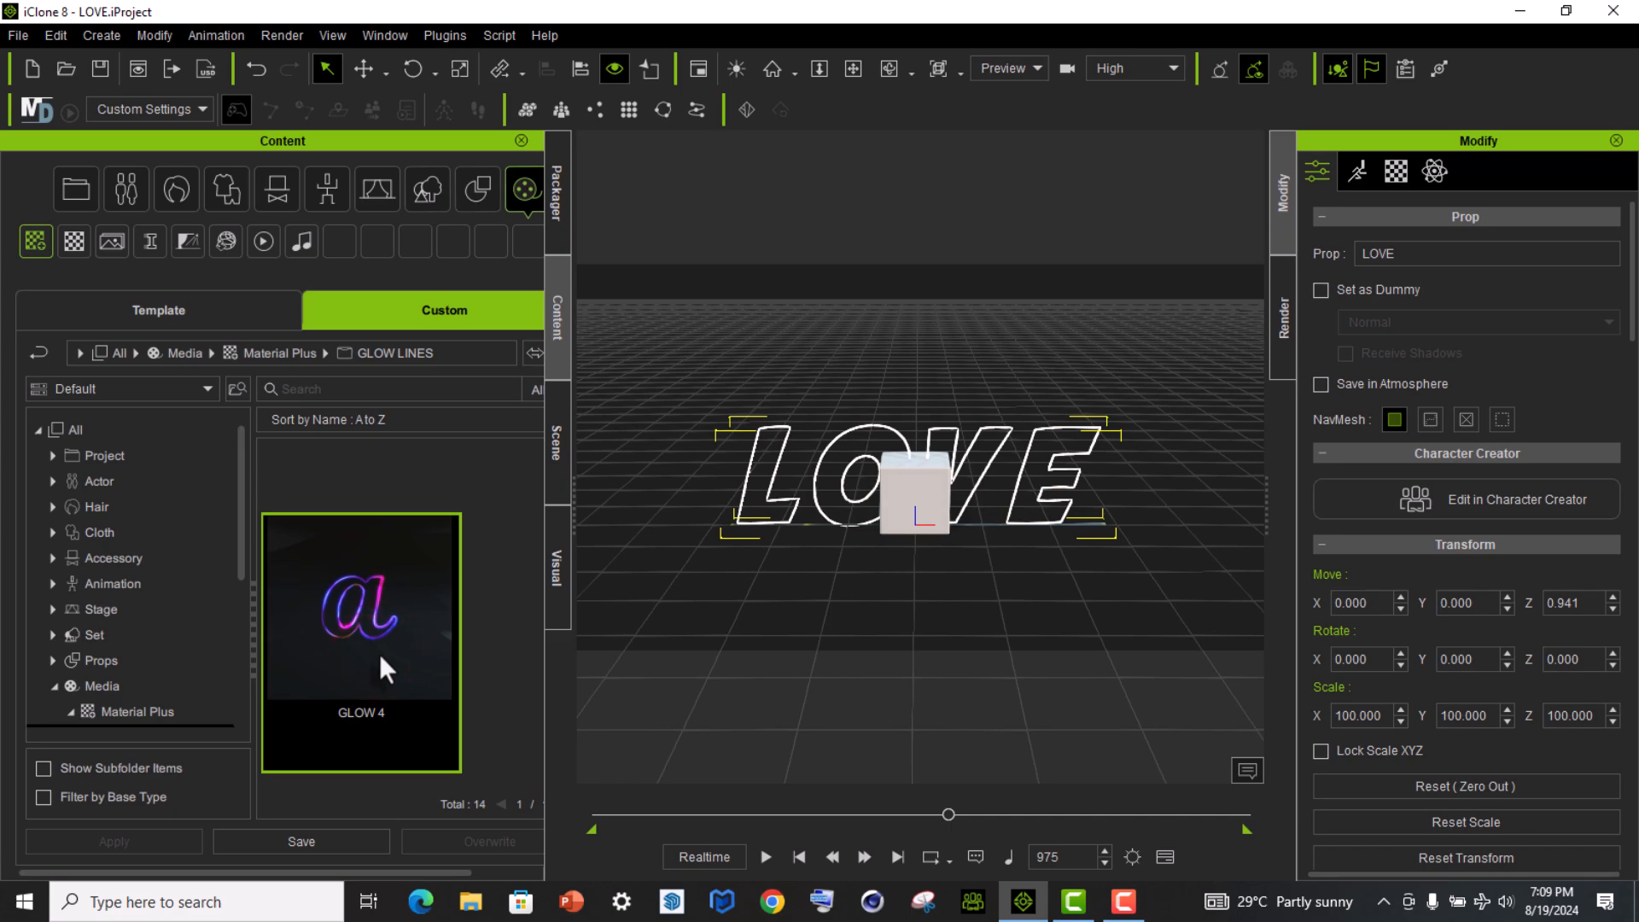
drag(379, 653, 779, 502)
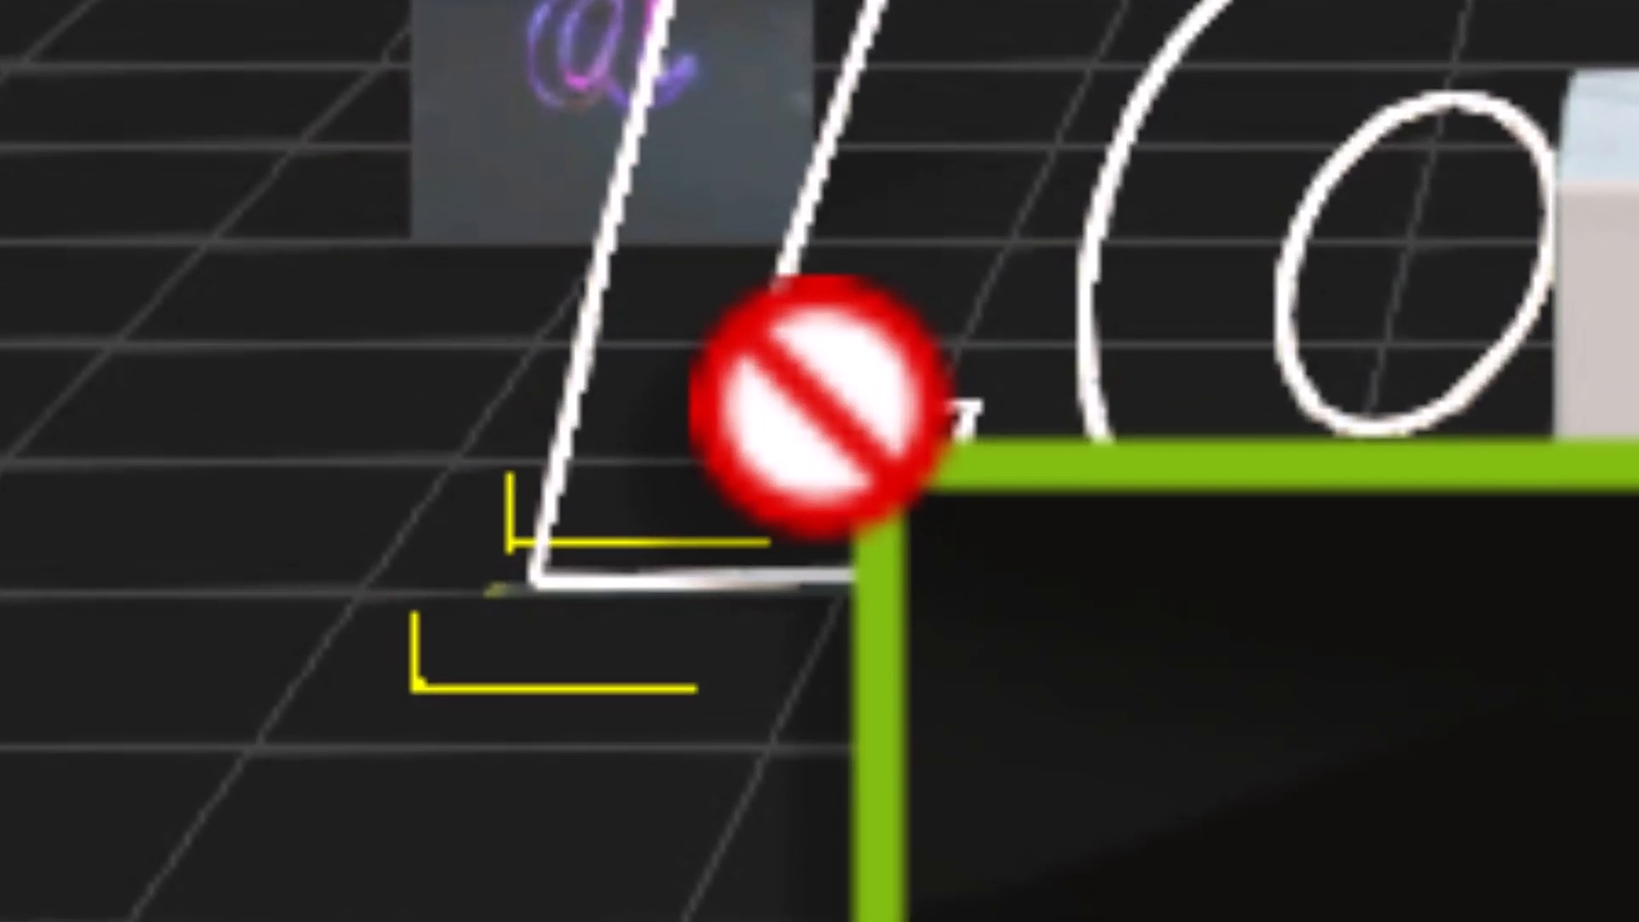
drag(817, 406, 857, 398)
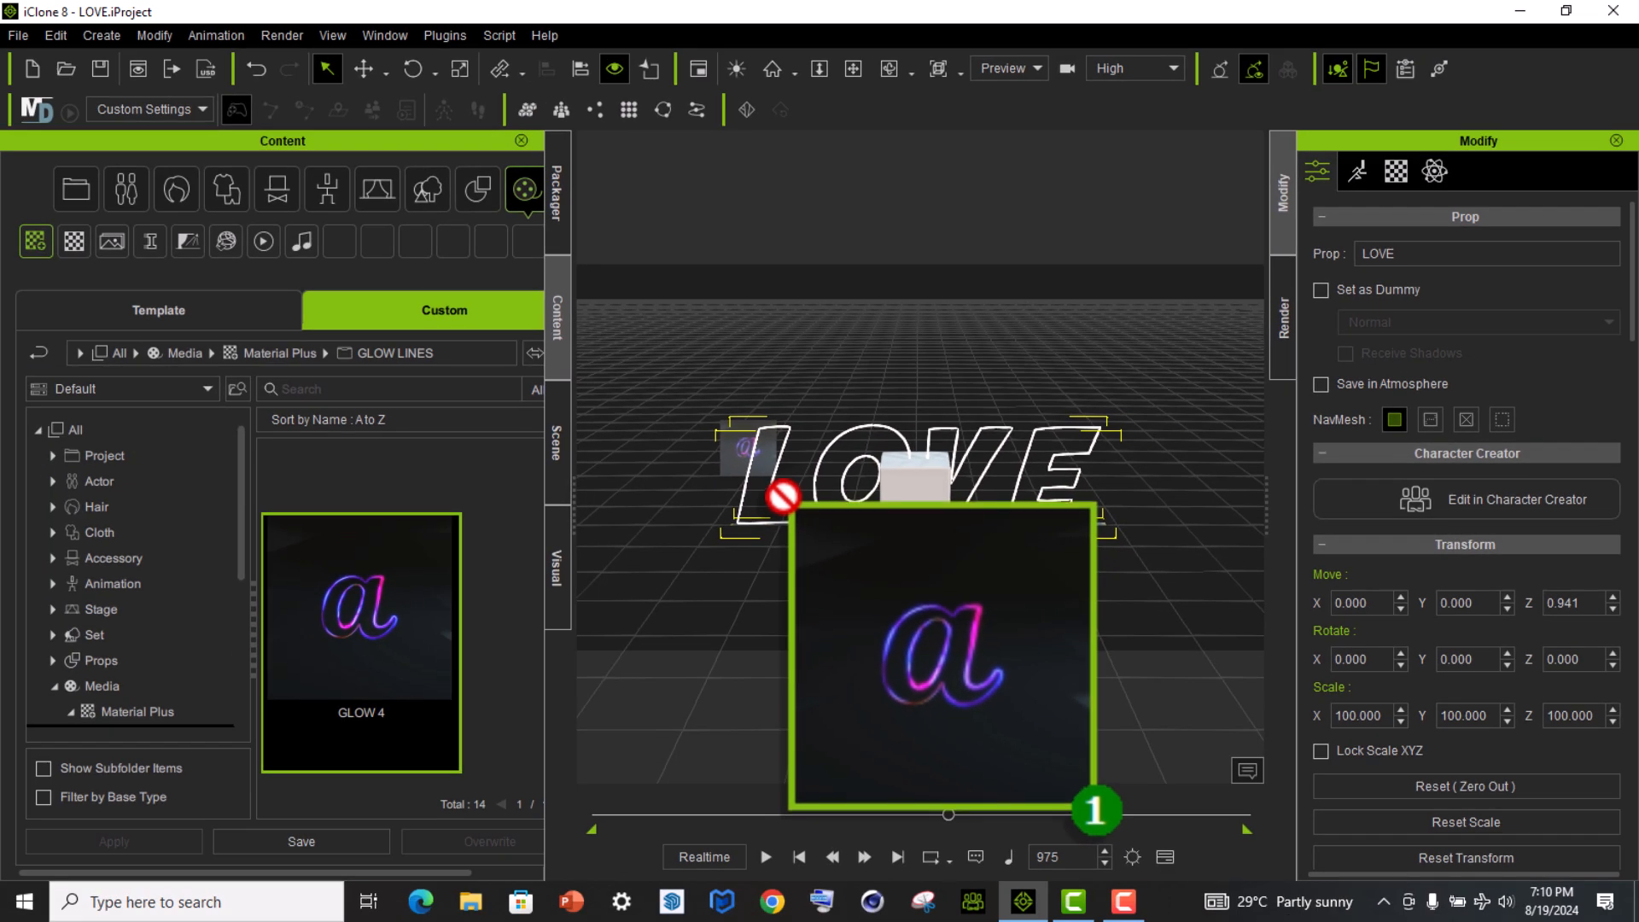
drag(783, 495, 917, 491)
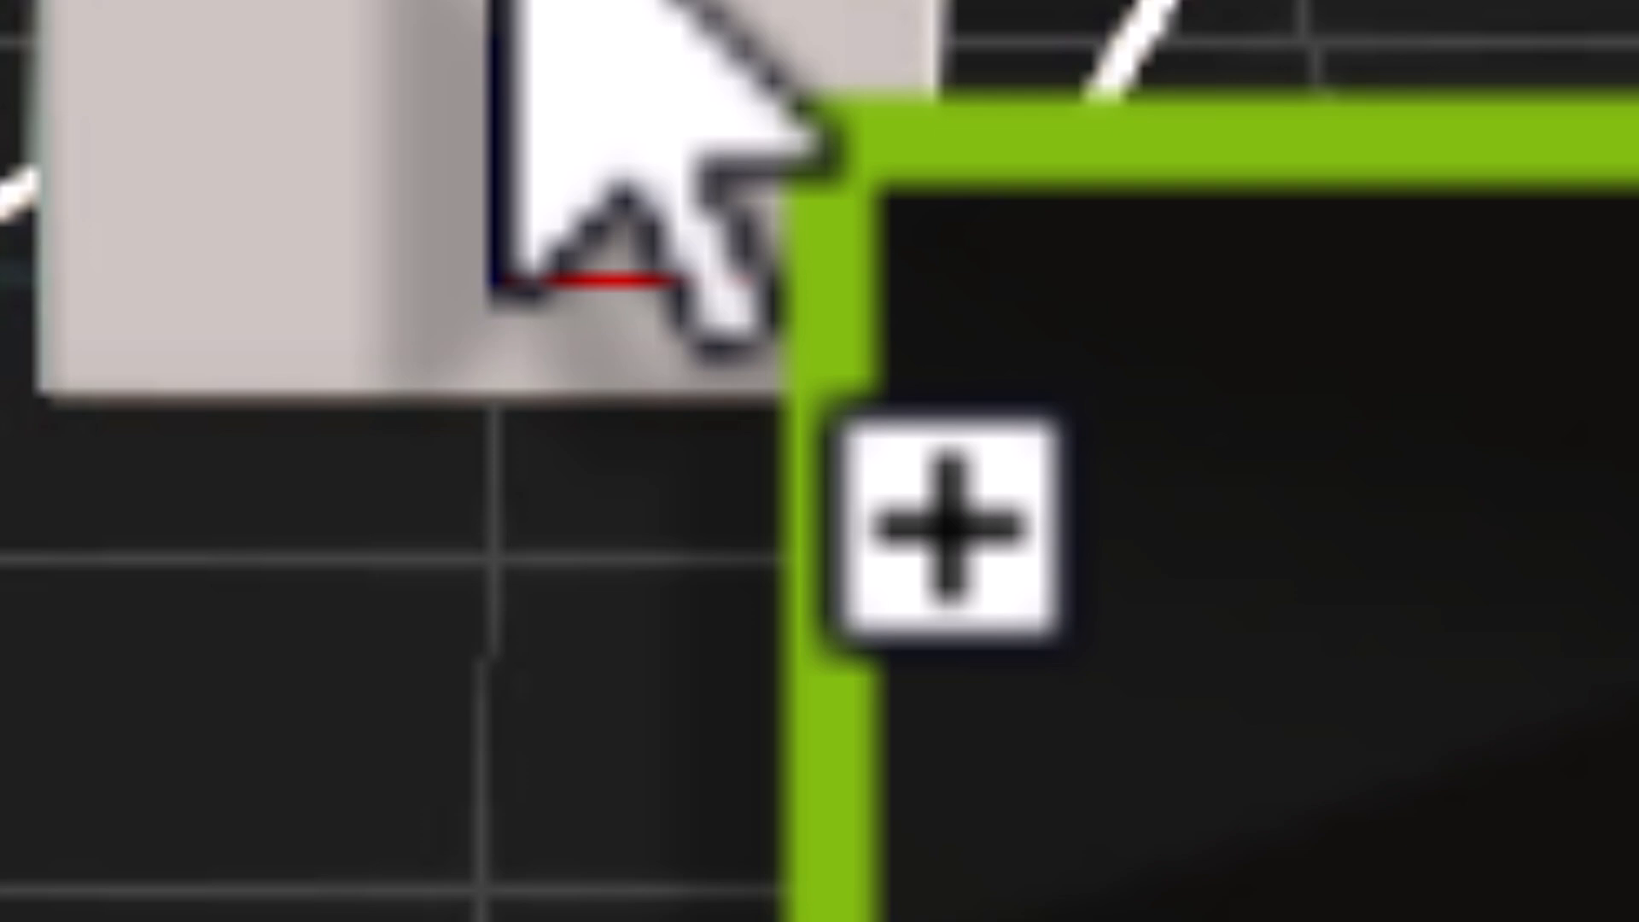
drag(948, 525, 935, 525)
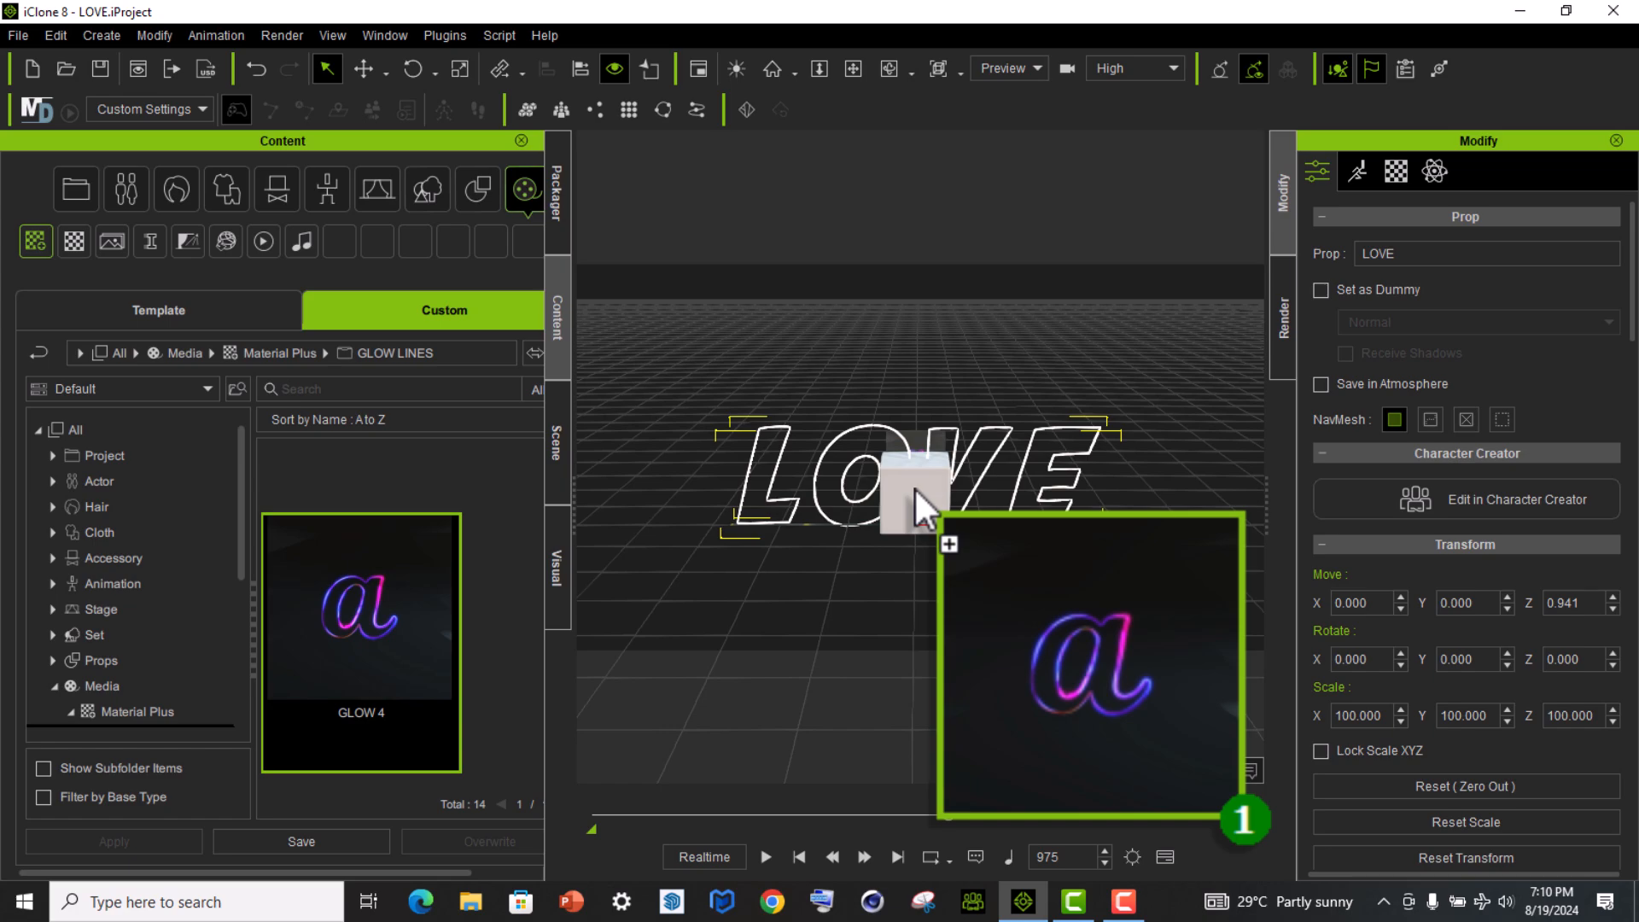
drag(915, 488, 911, 500)
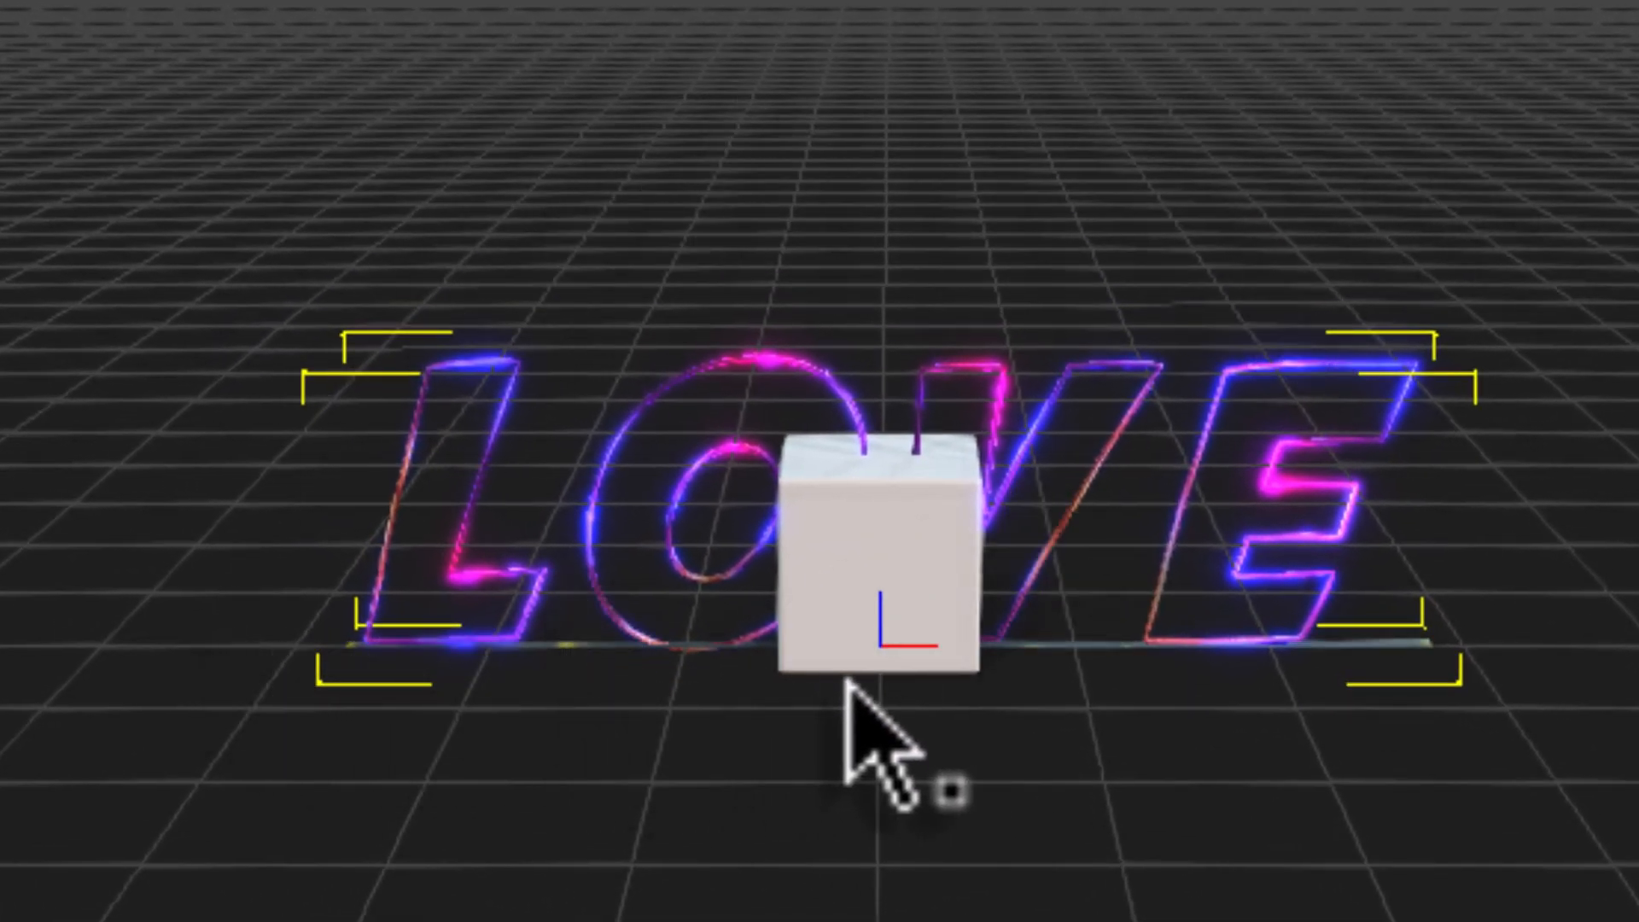
scroll(797, 680, up, 4)
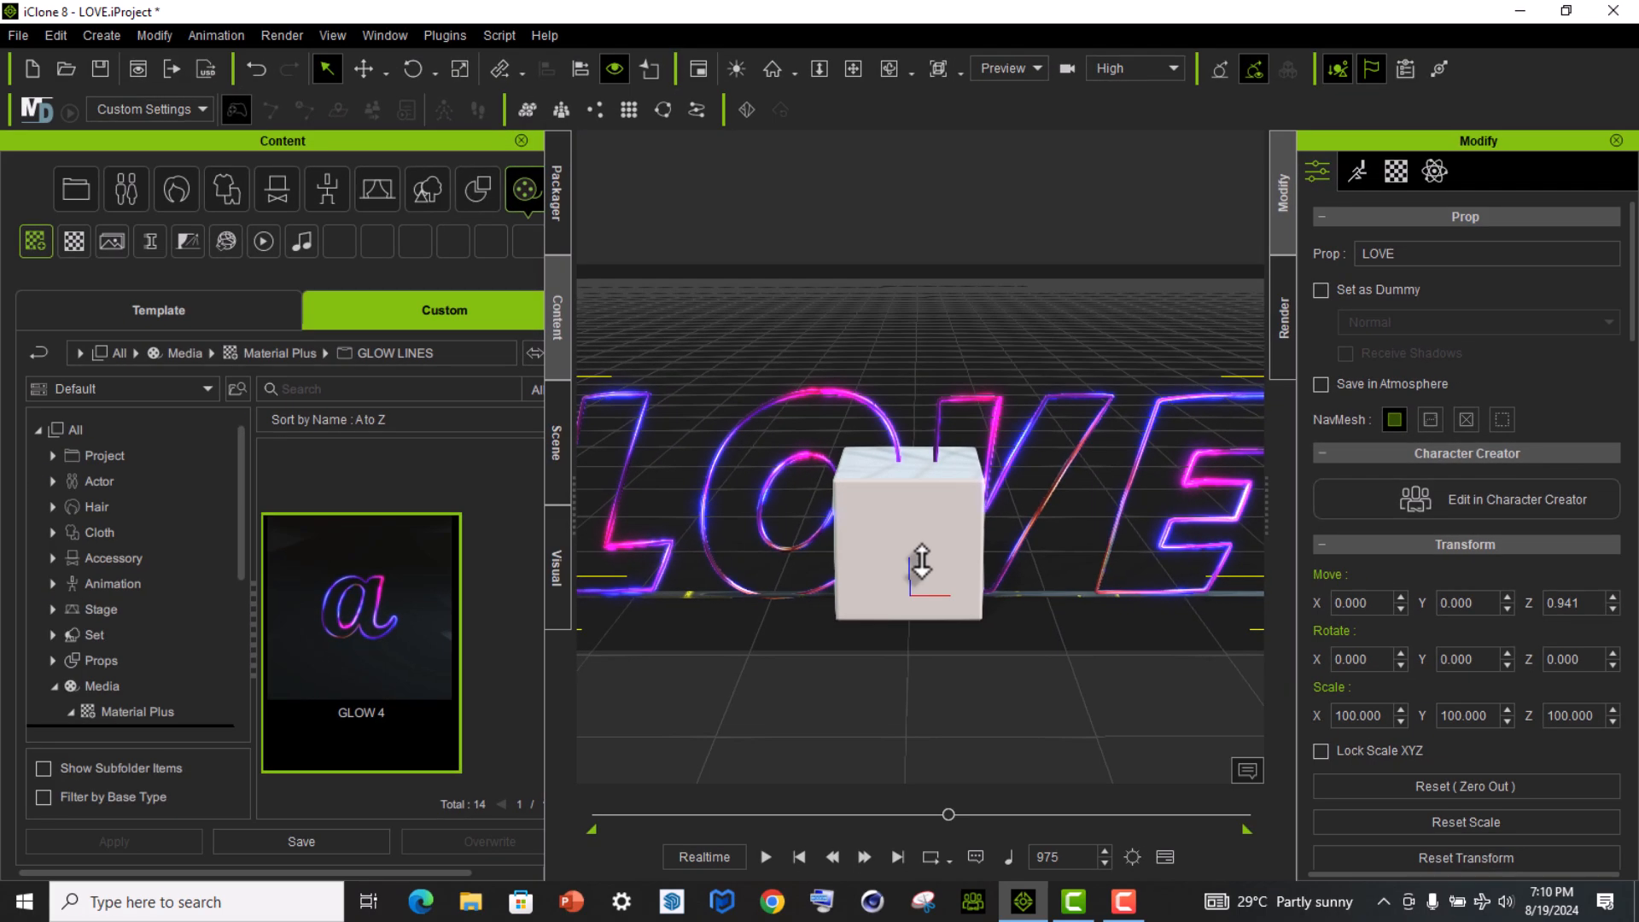
scroll(895, 645, down, 4)
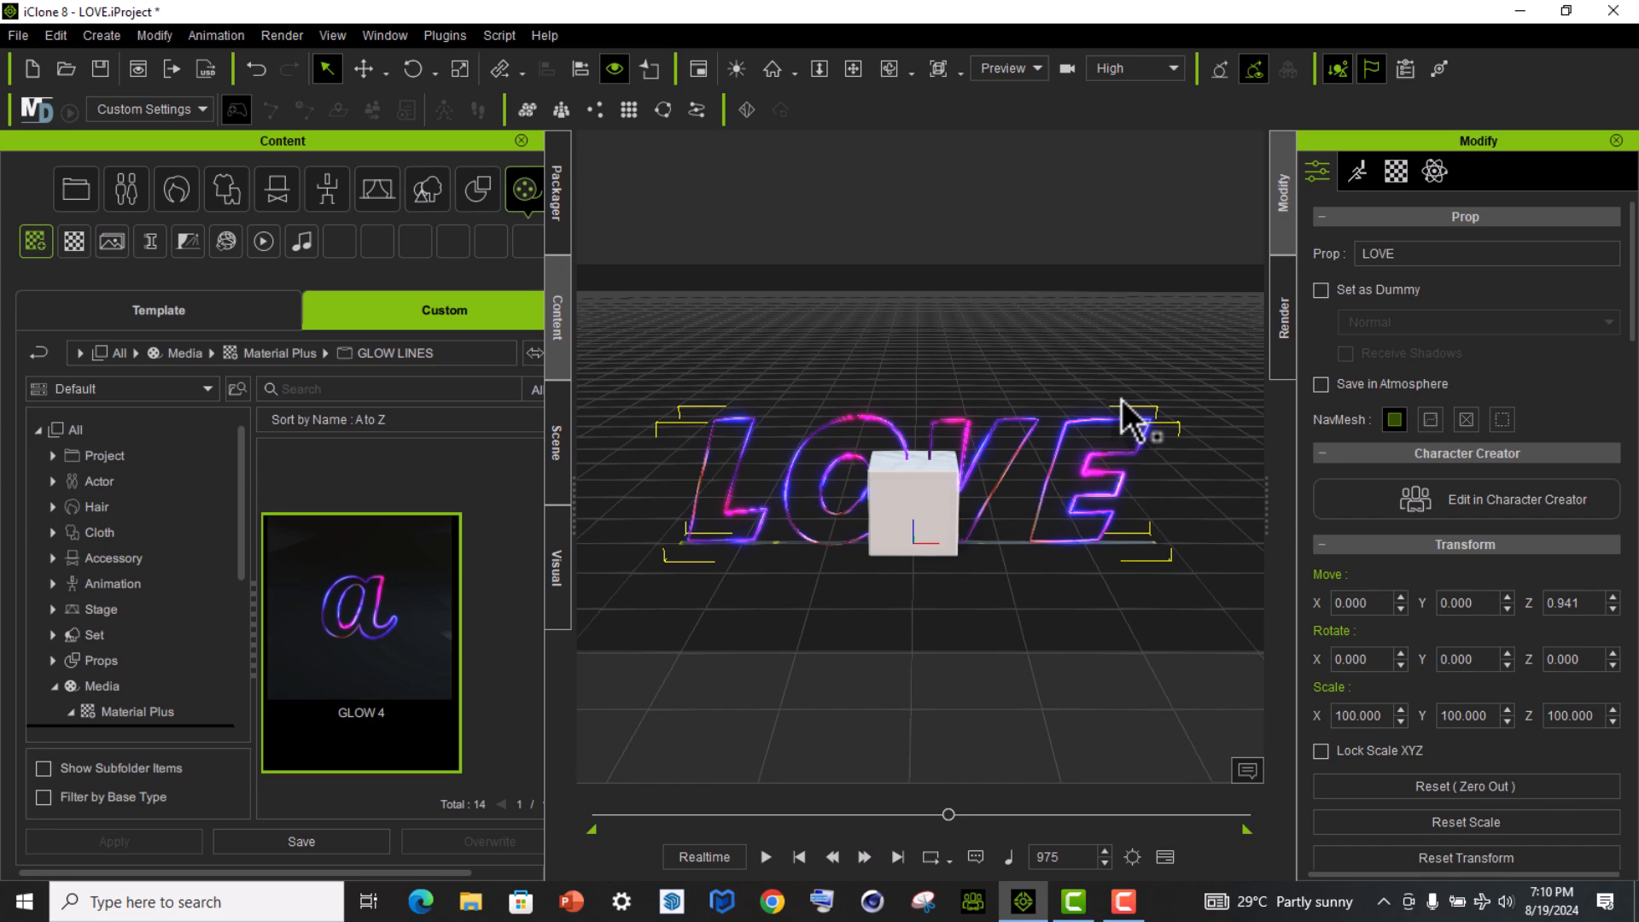
- Apply the GLOW I material from the GLOW LINES folder to the white cube in front of the letters
scroll(451, 619, down, 2)
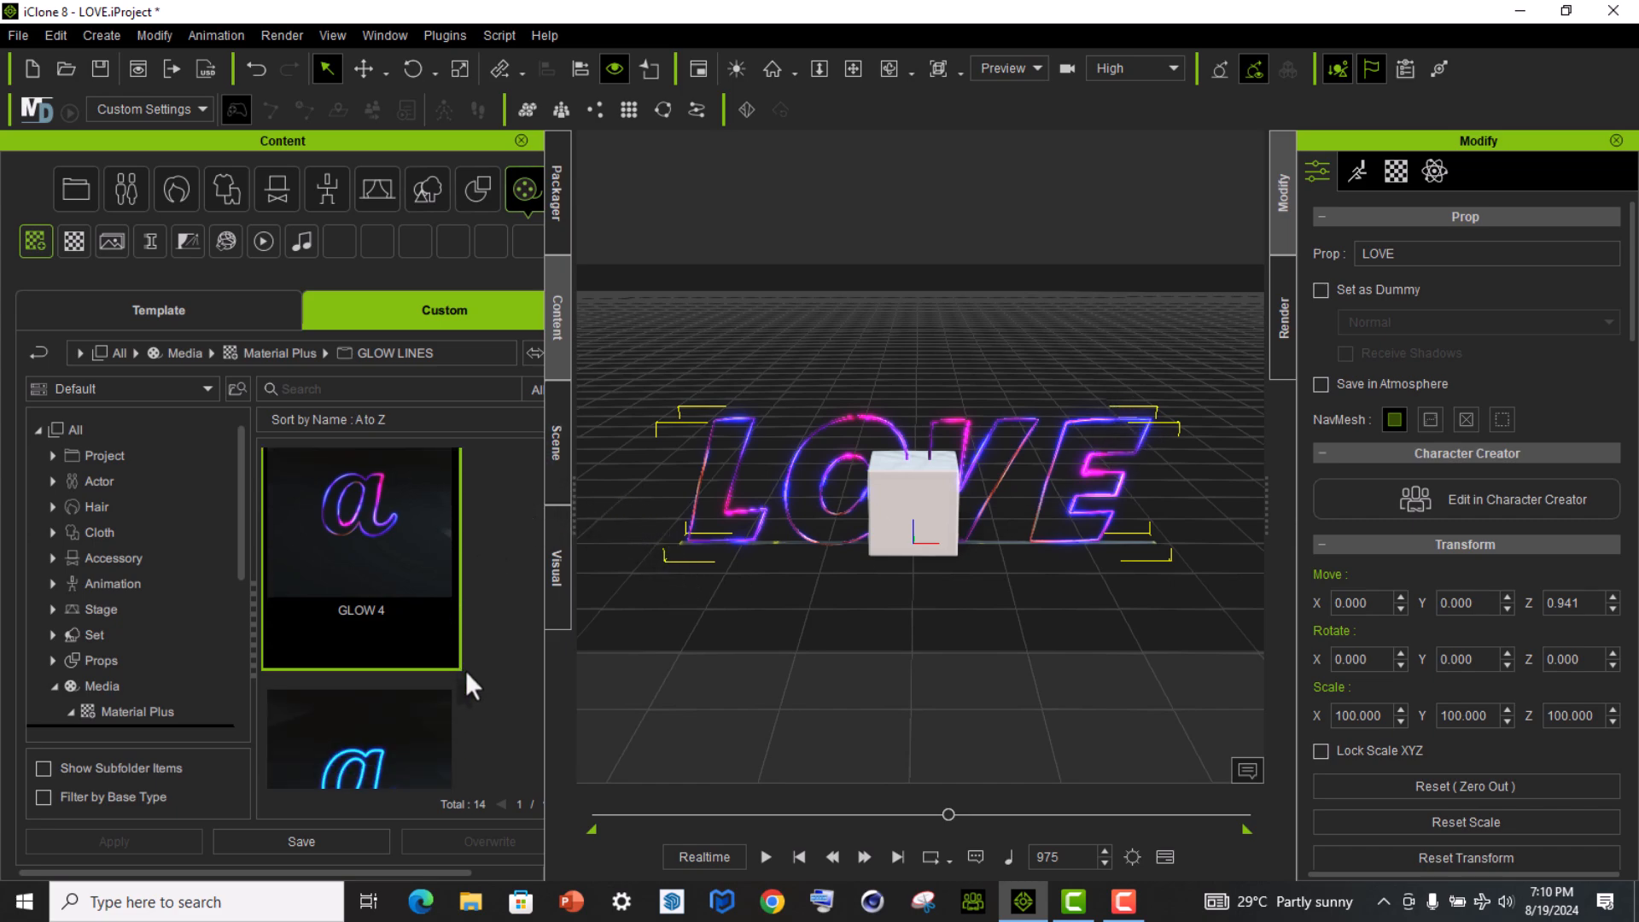
scroll(465, 678, down, 4)
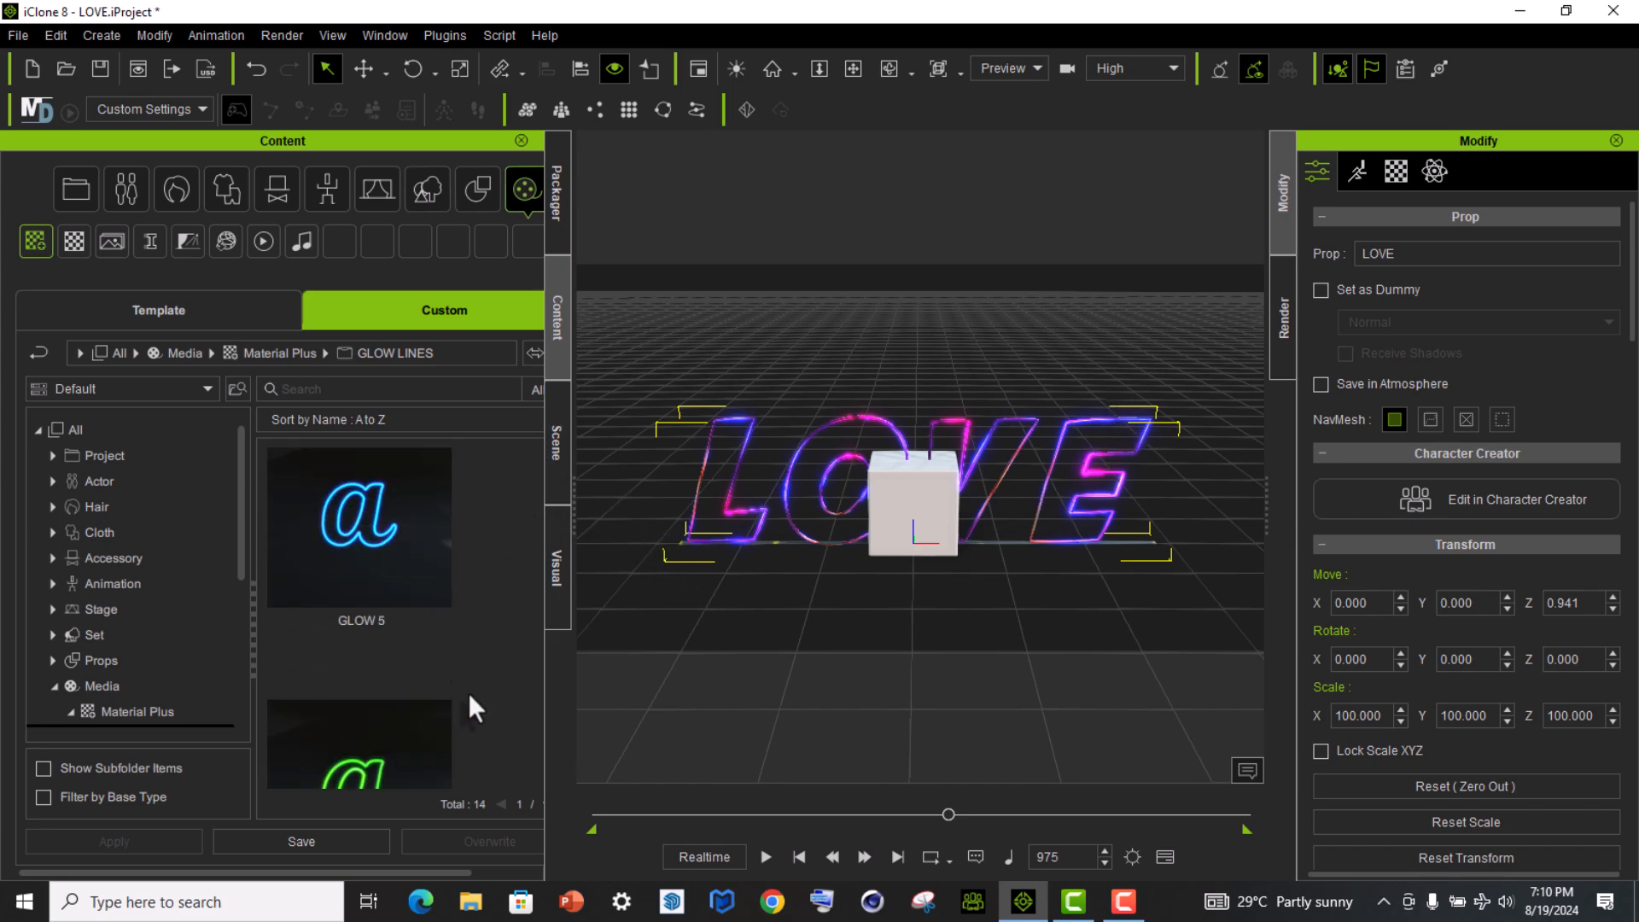
scroll(468, 725, down, 5)
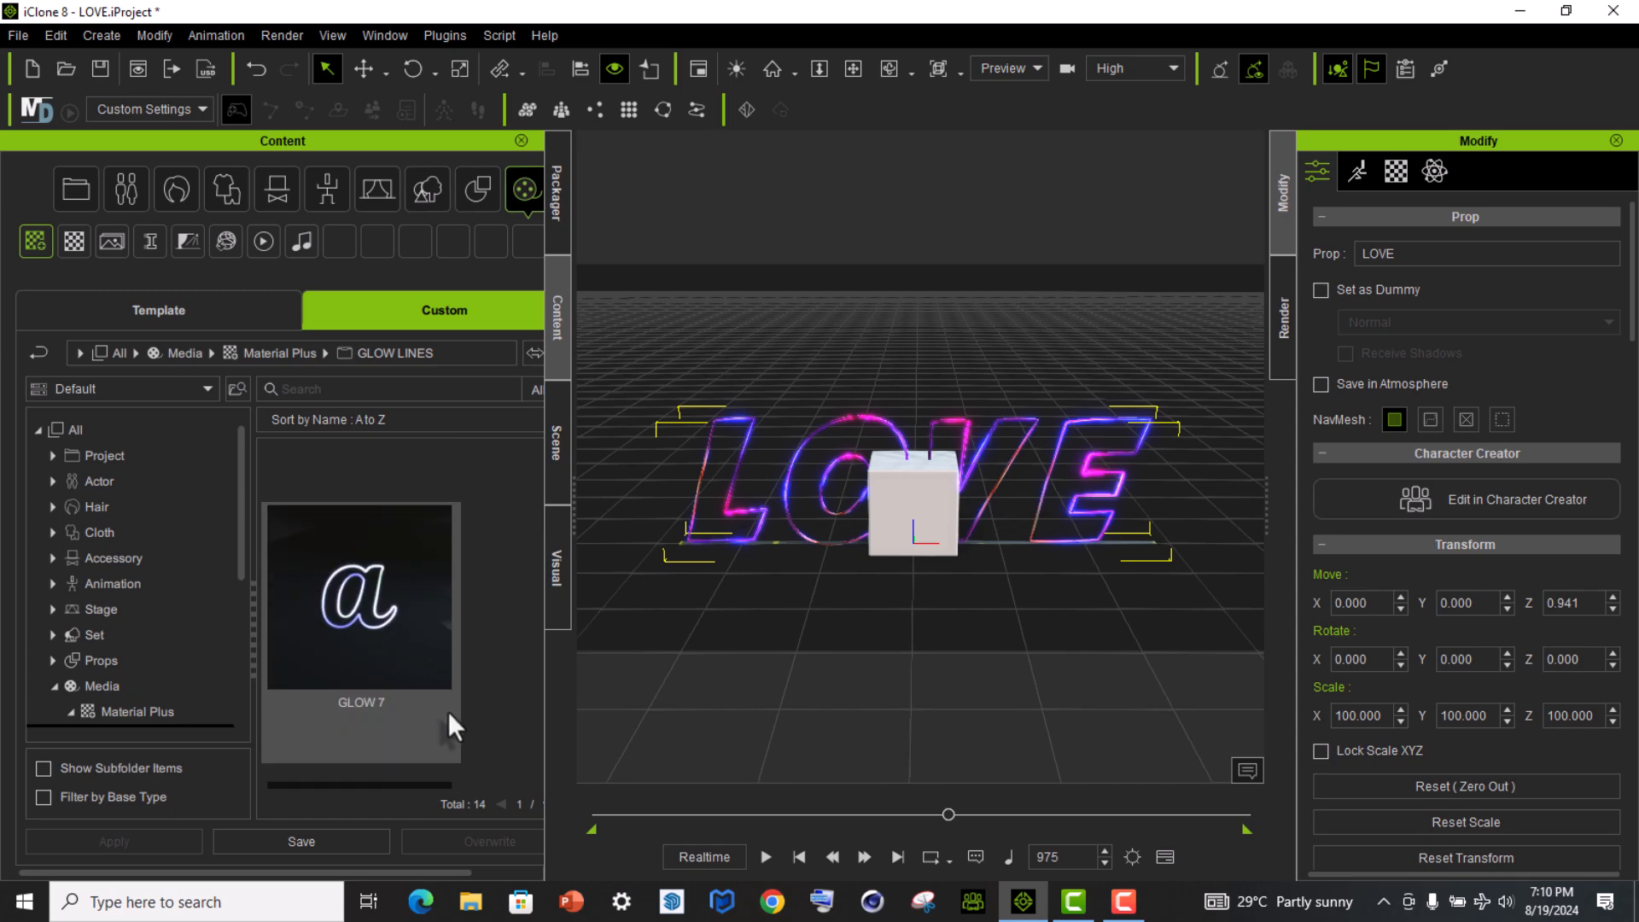
scroll(453, 718, down, 4)
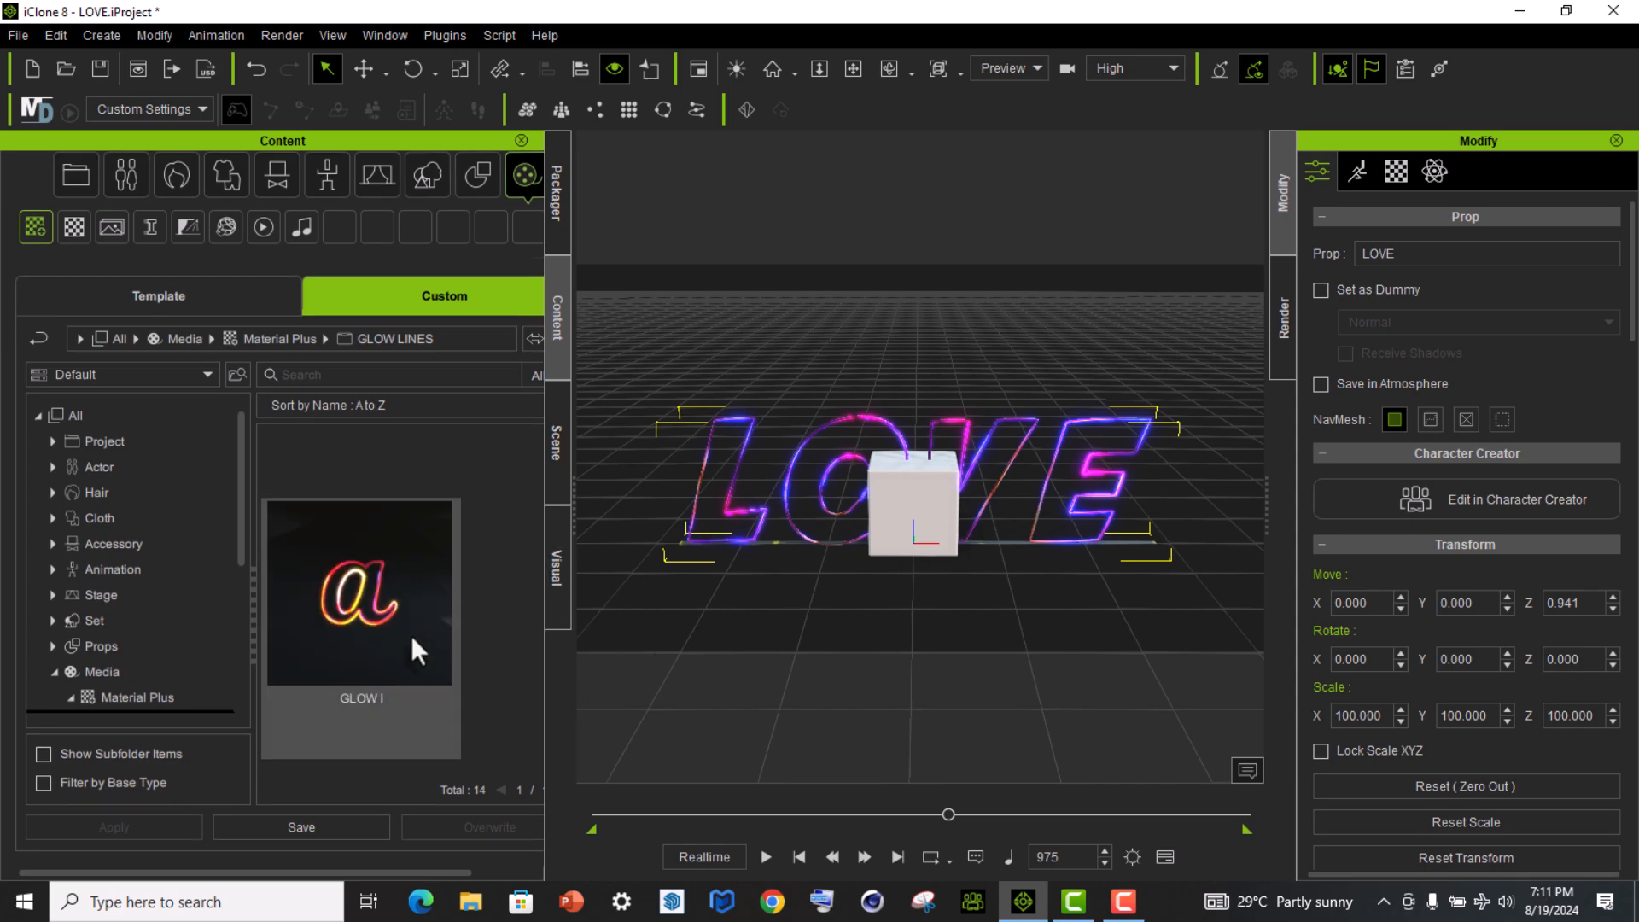
drag(329, 613, 923, 499)
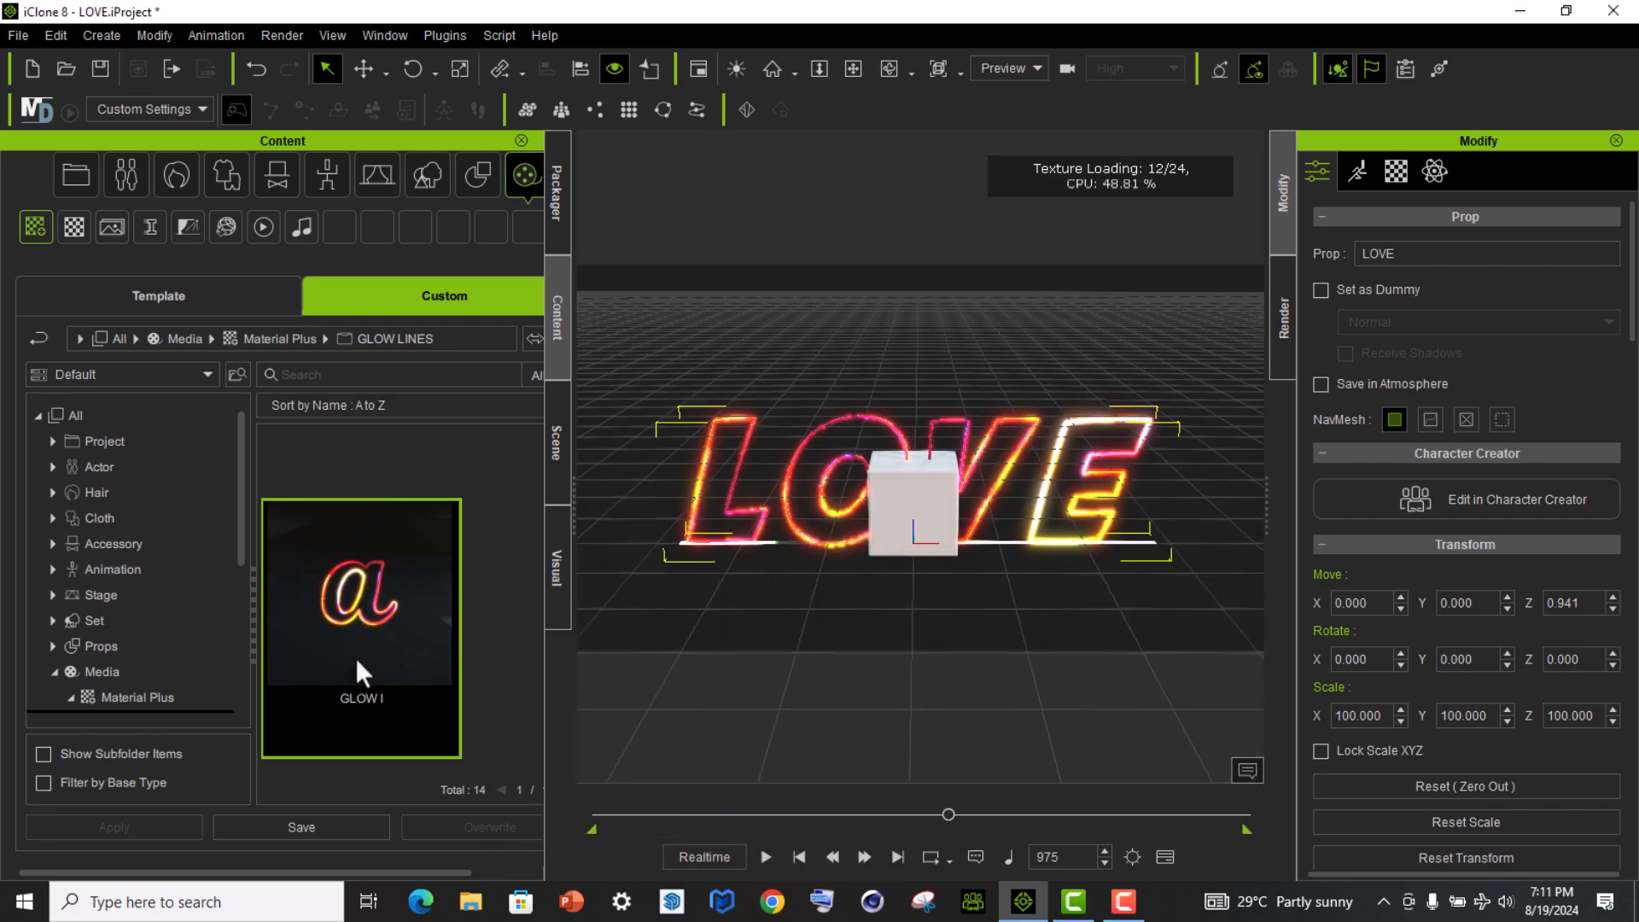
- Scrub the timeline back and forth between frame 0 and frame 552 to inspect the glow on the LOVE letters
click(889, 68)
drag(1178, 432, 1171, 345)
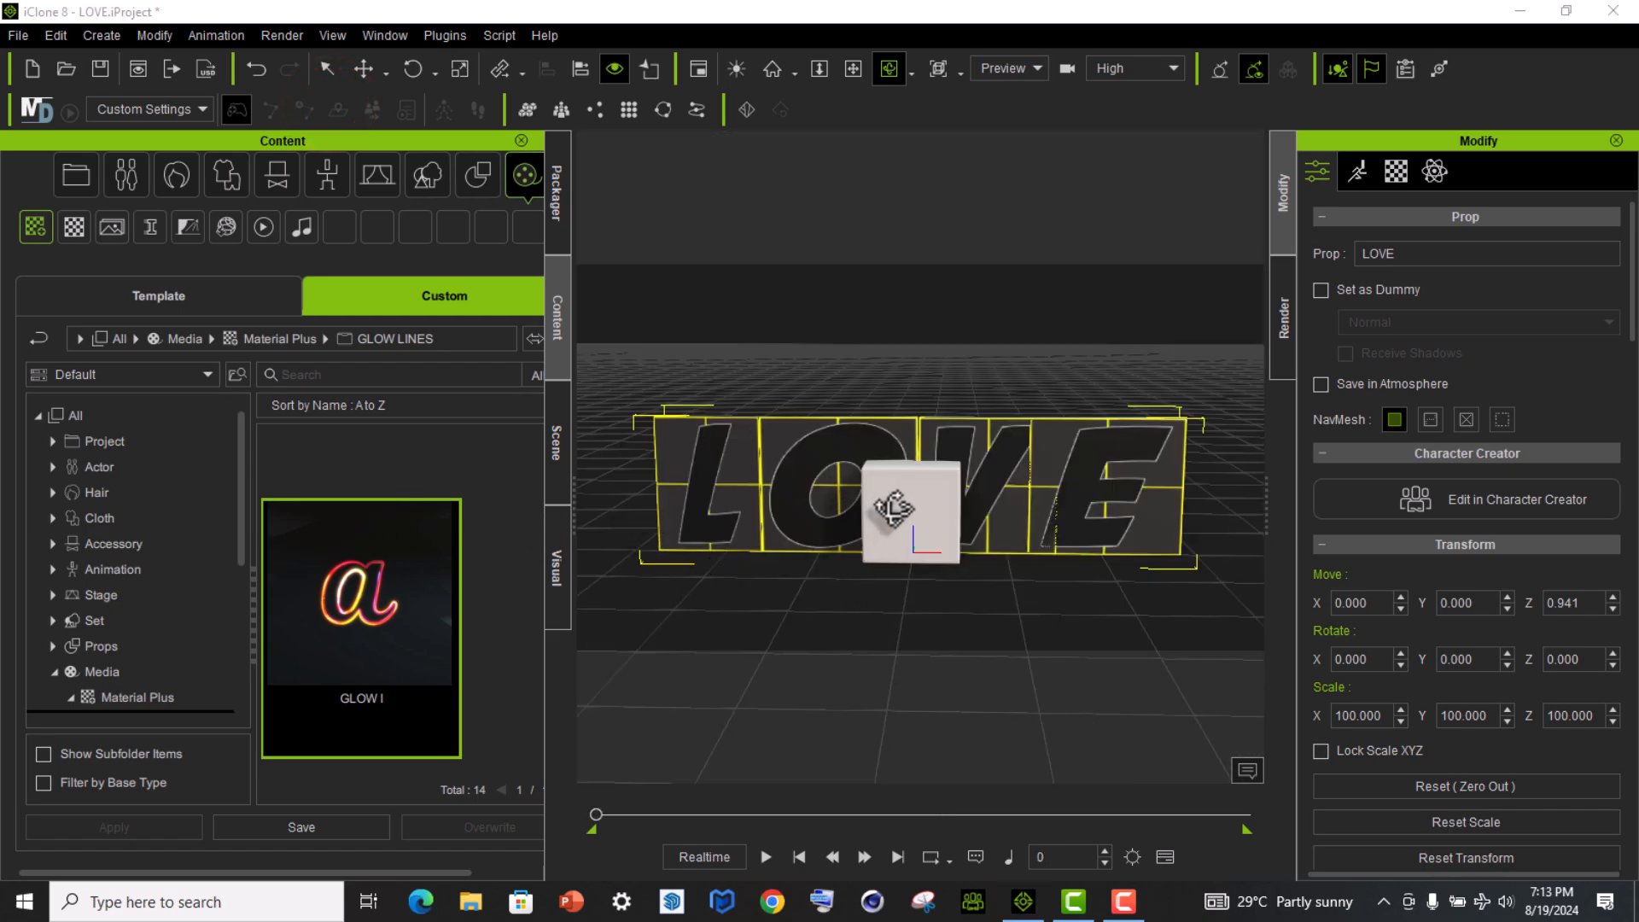
mouse_move(595, 814)
mouse_down()
mouse_move(756, 818)
mouse_move(577, 811)
mouse_move(756, 813)
mouse_up()
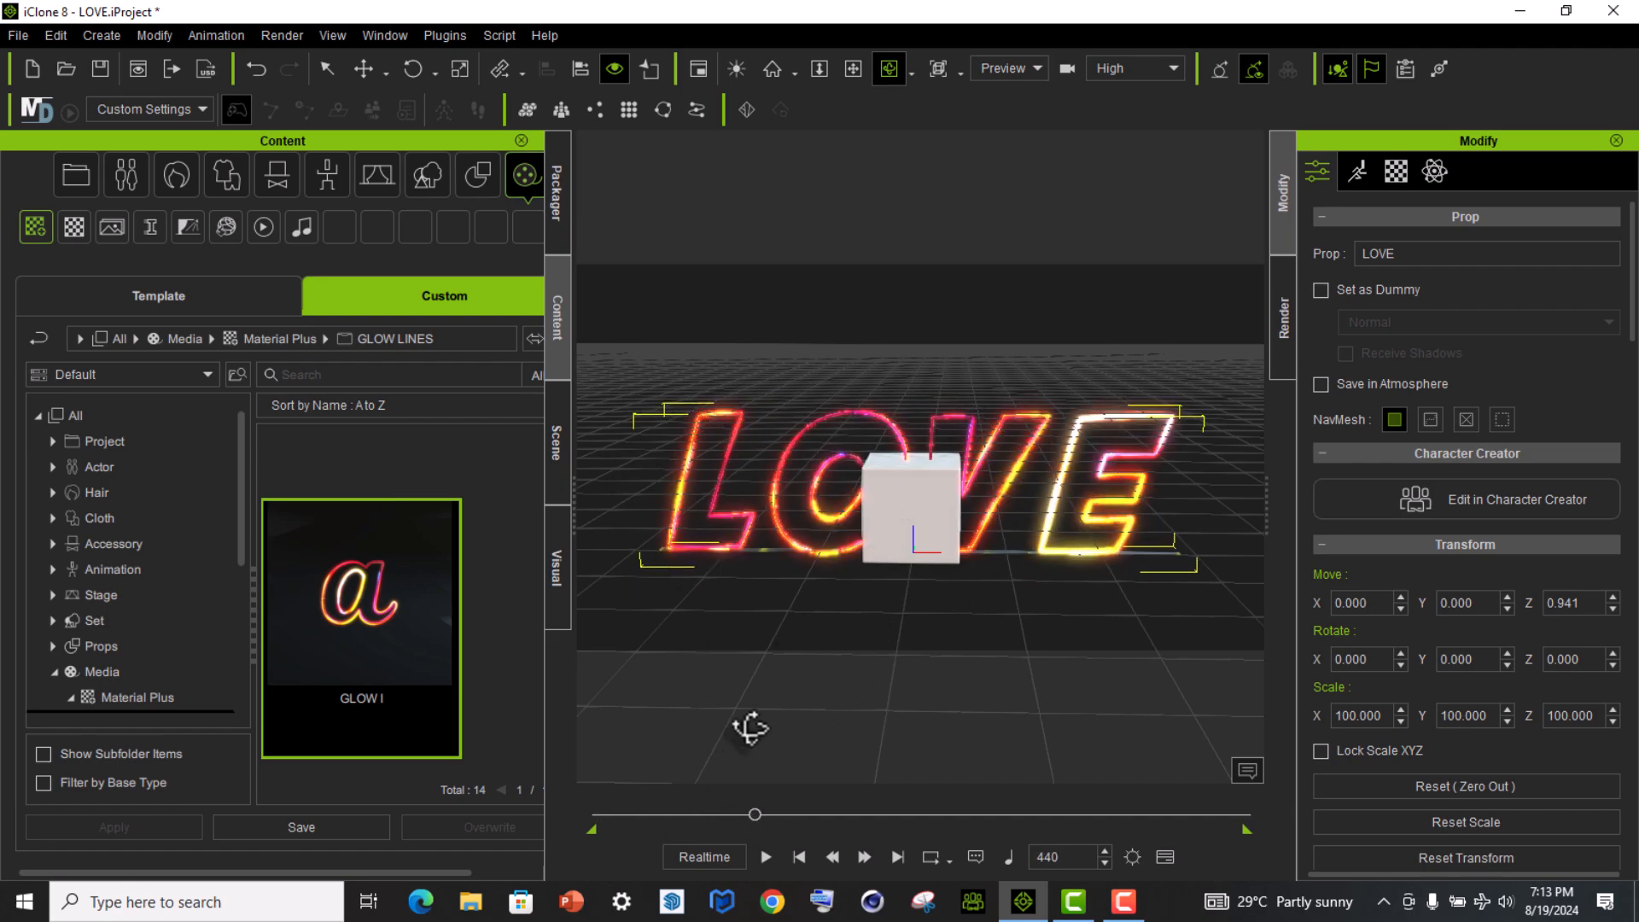
mouse_move(732, 816)
mouse_down()
mouse_move(587, 833)
mouse_move(739, 806)
mouse_up()
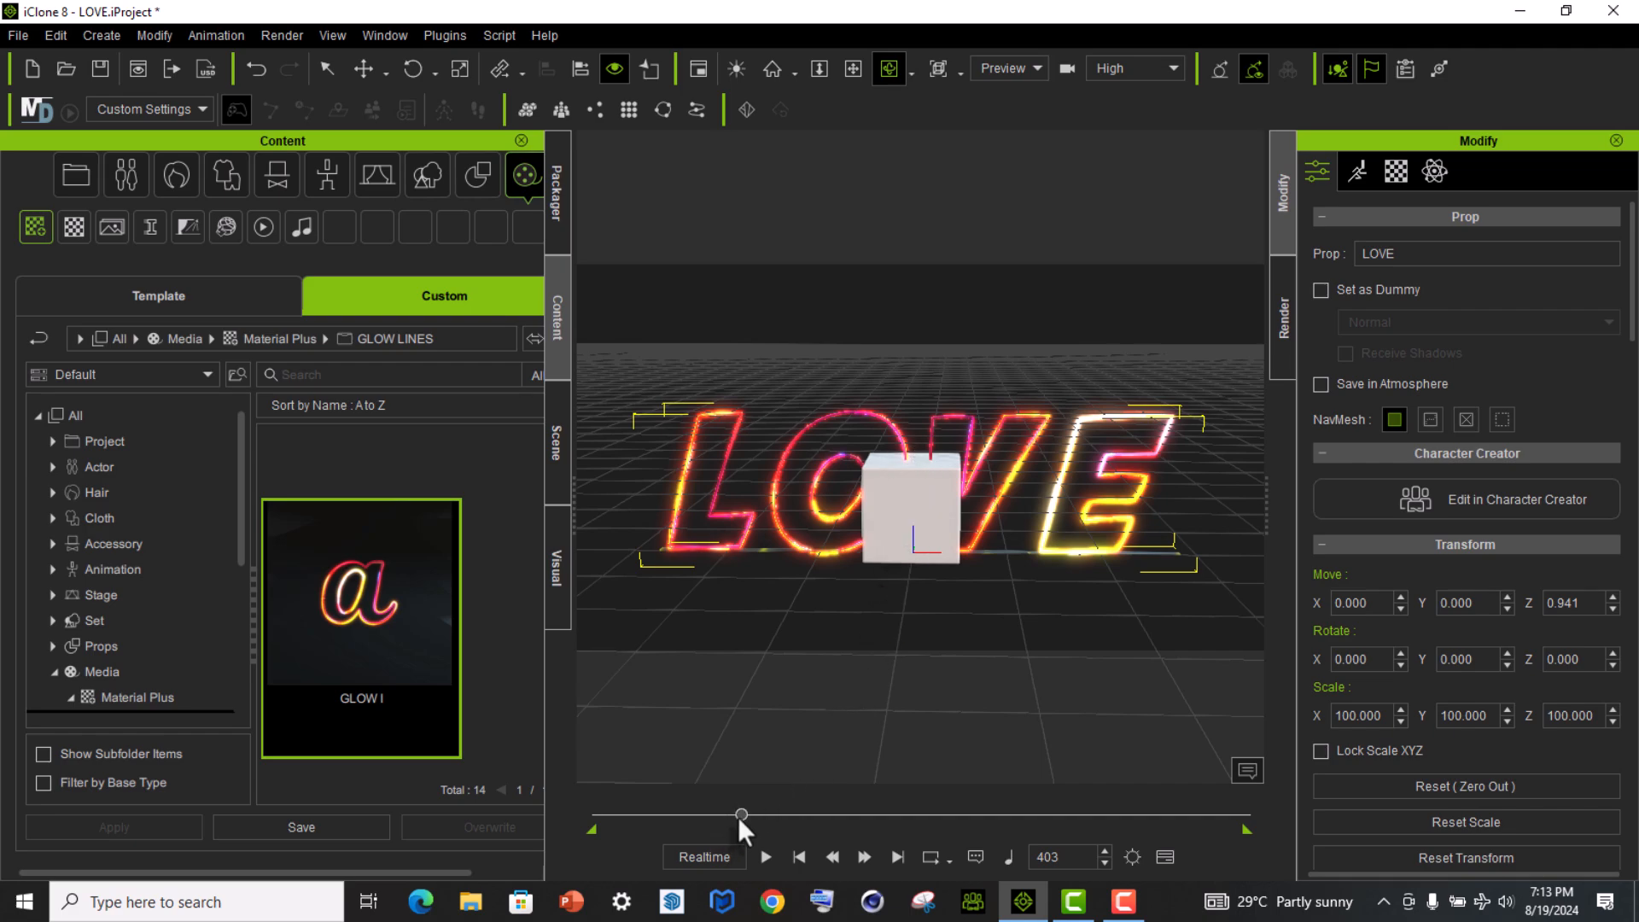
drag(741, 814, 514, 820)
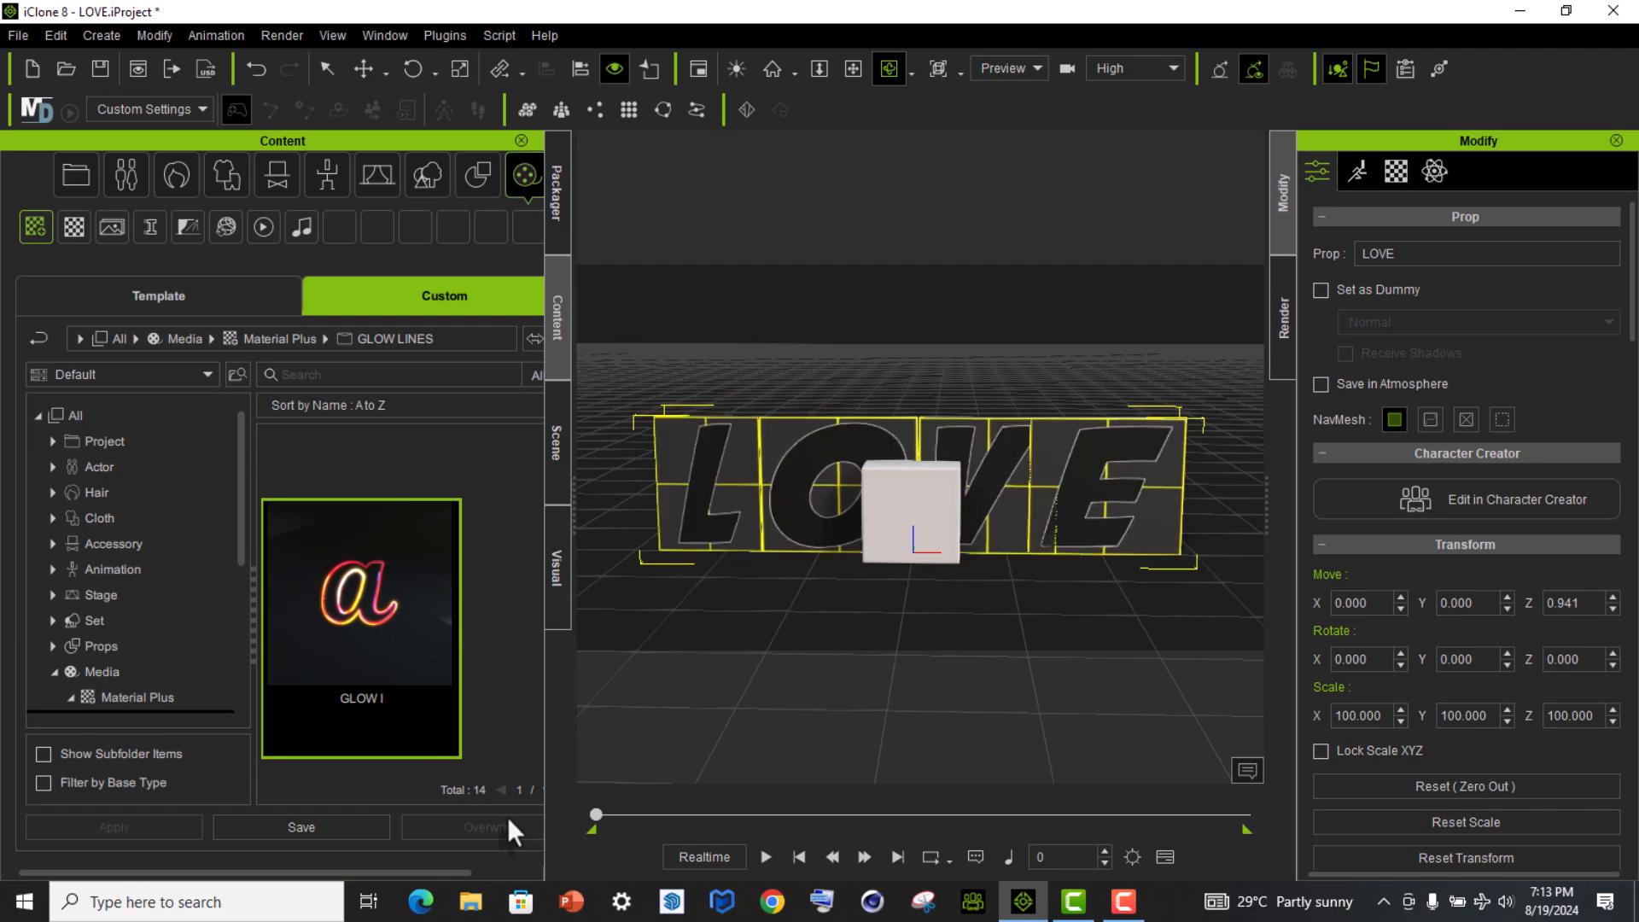
drag(613, 818, 796, 811)
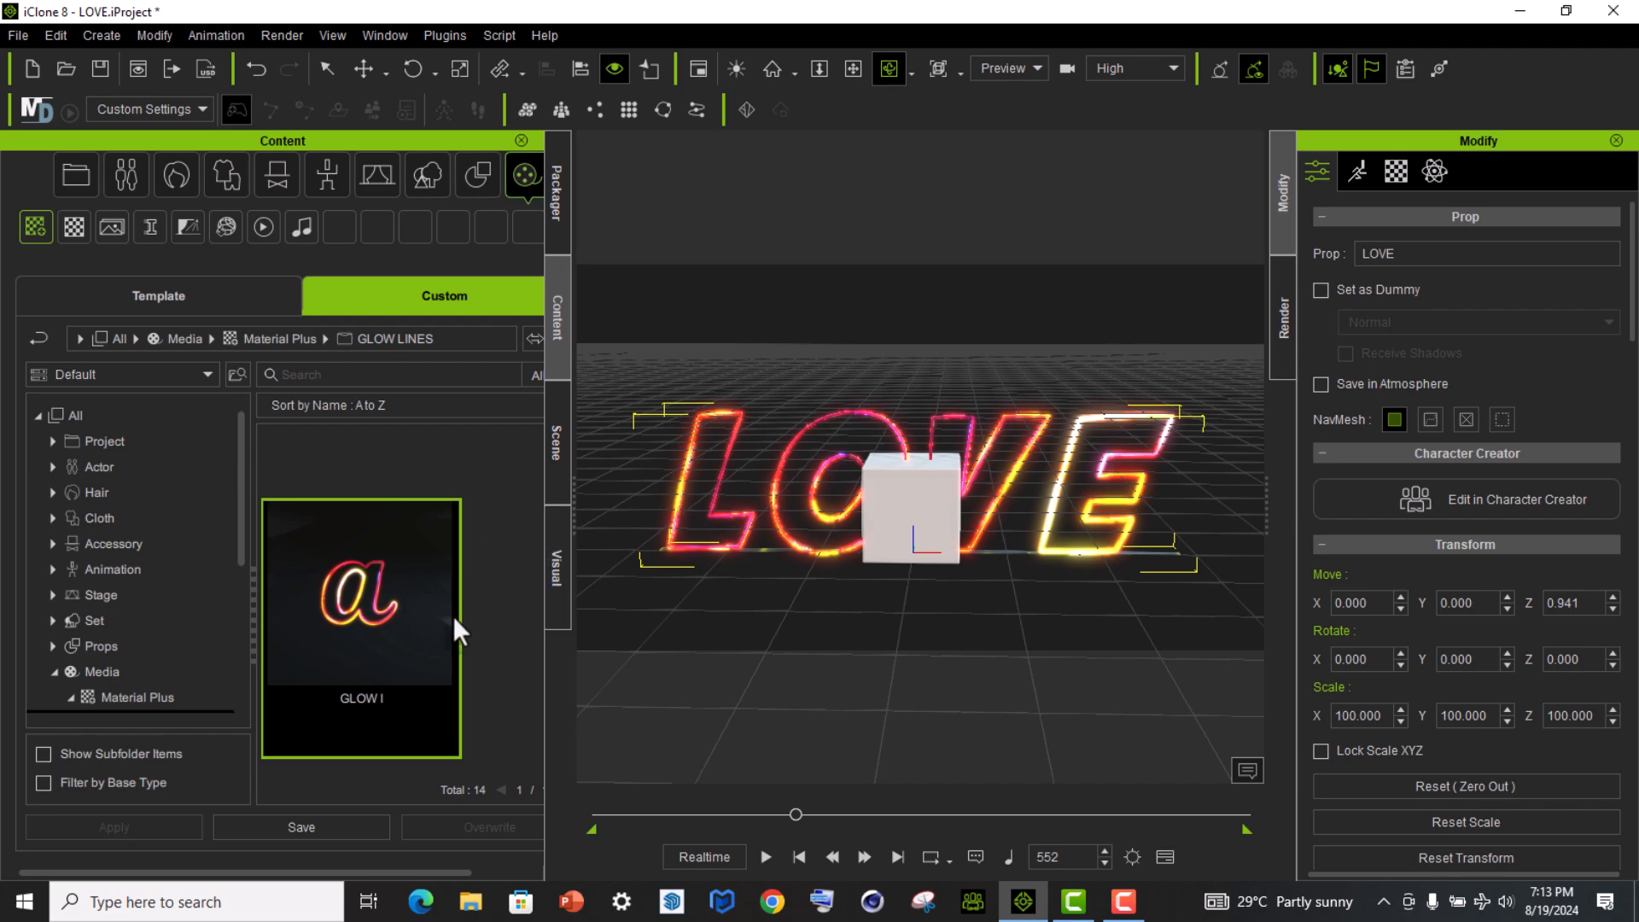
- Return the playhead to frame 0 and bring up the list of scene objects
scroll(445, 638, down, 5)
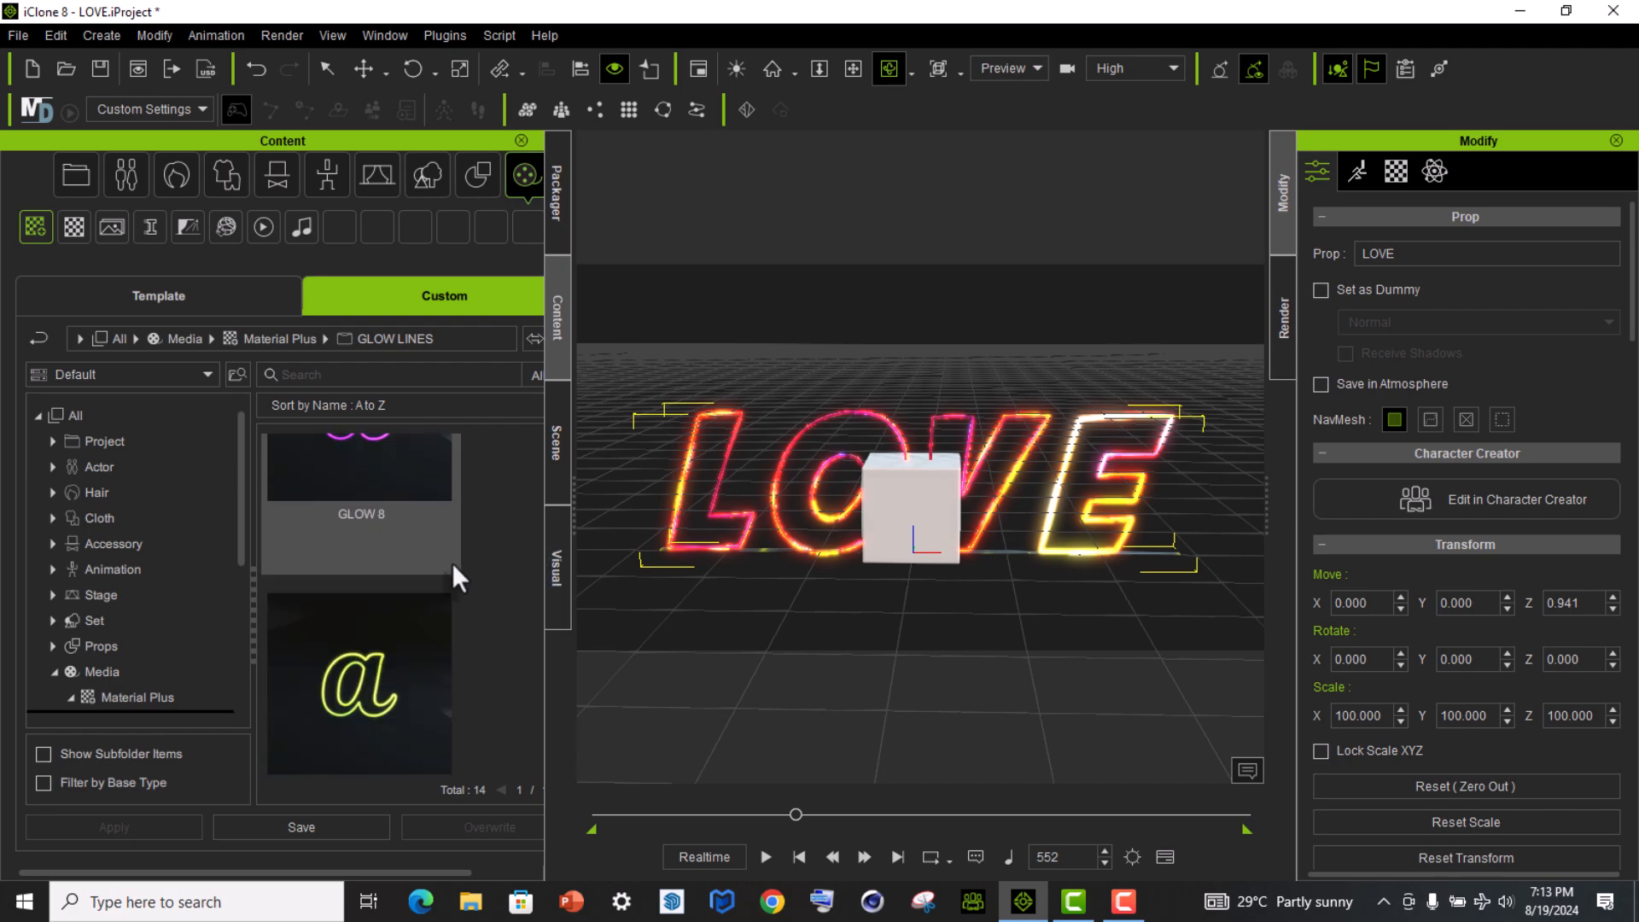
scroll(449, 562, up, 3)
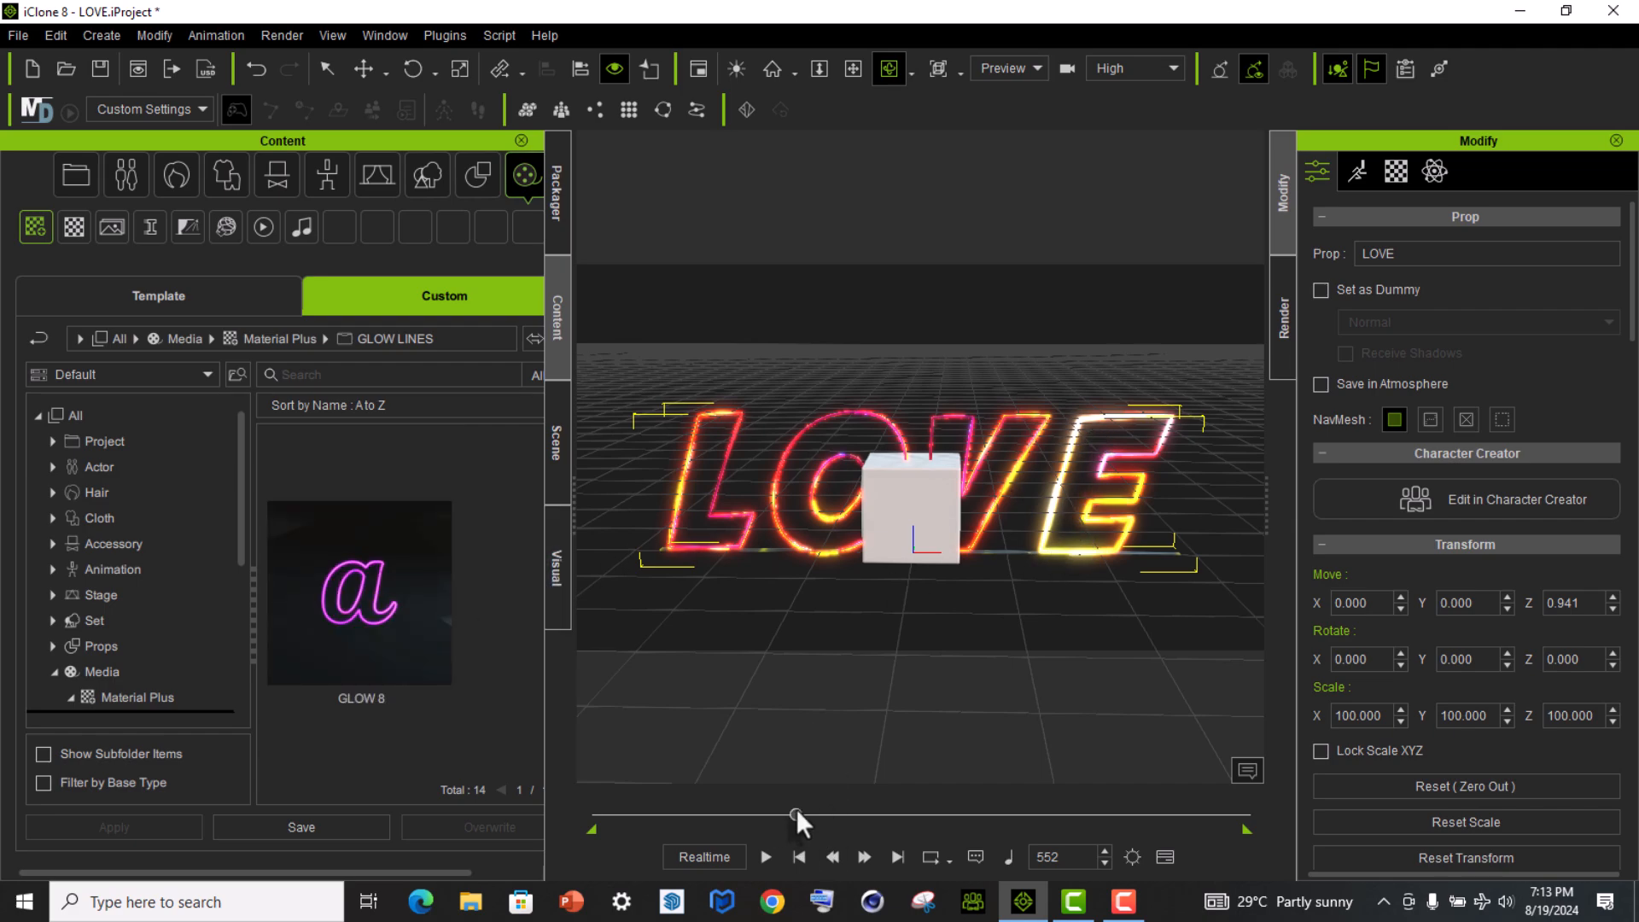
drag(798, 813, 556, 813)
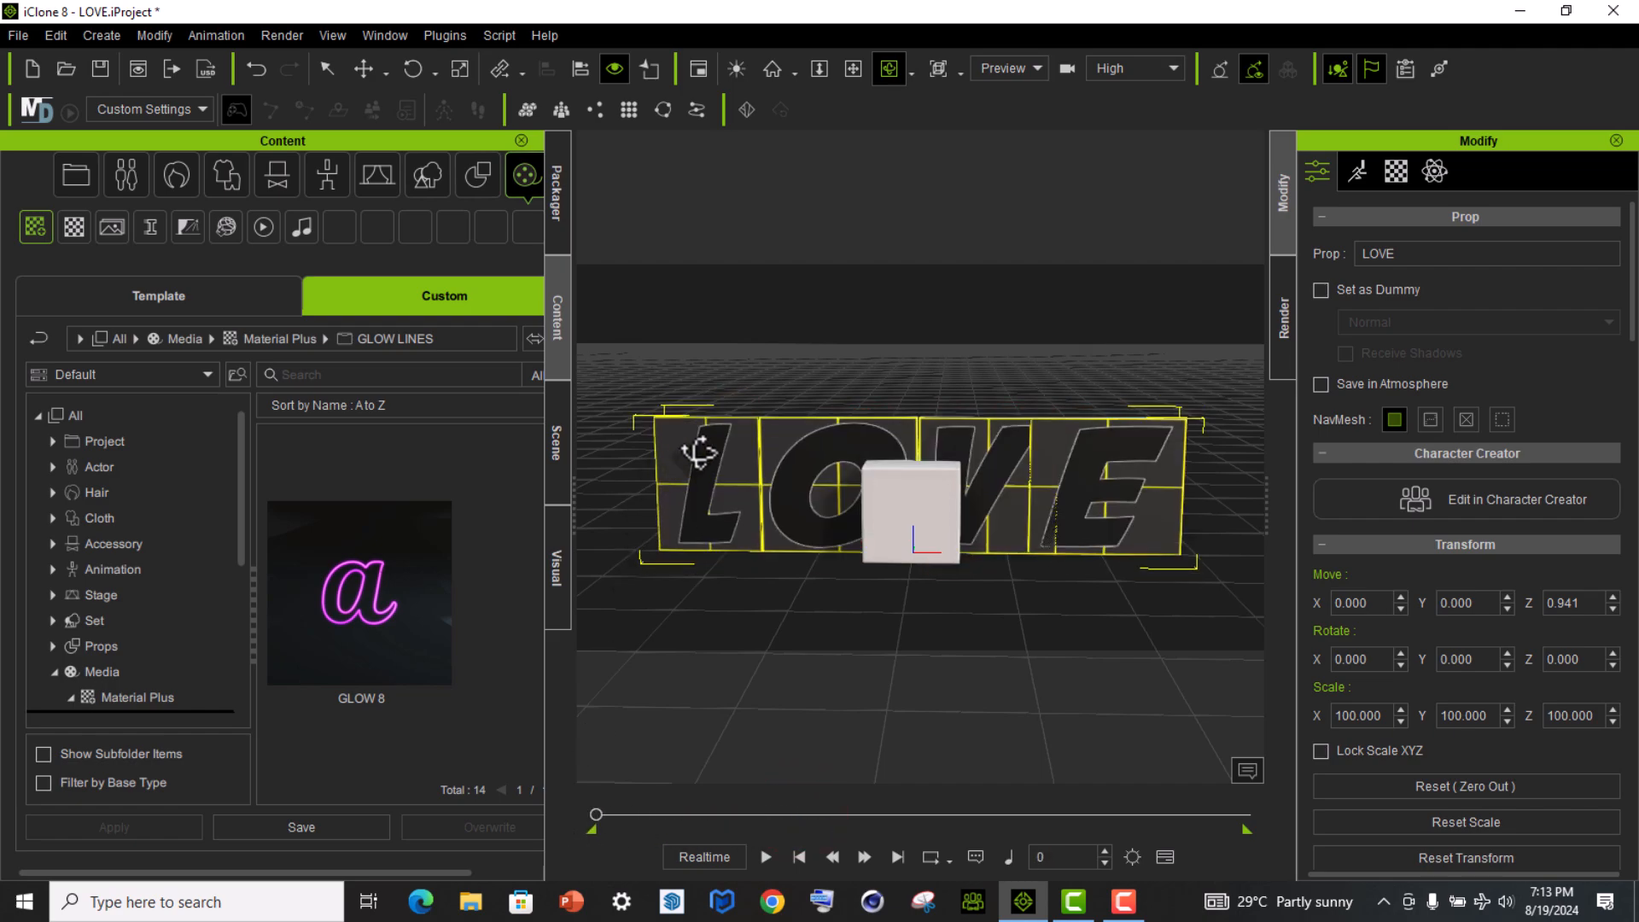
click(558, 428)
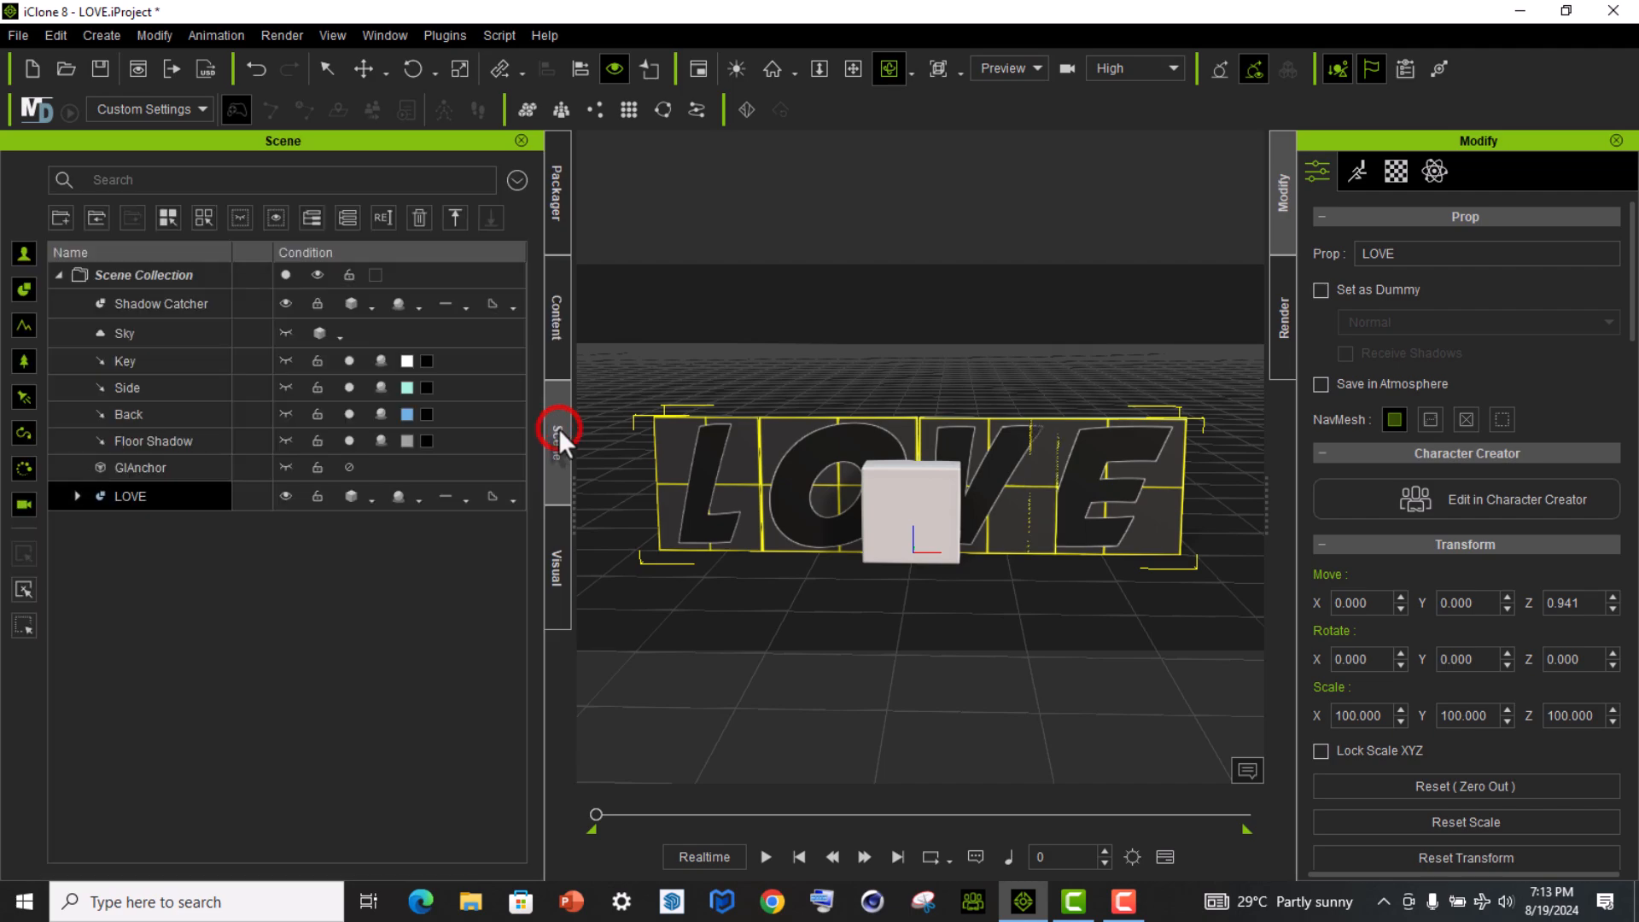
- Expand the LOVE prop's hierarchy and set its BOX L, BOX O, BOX V and BOX E parts as dummies
click(65, 495)
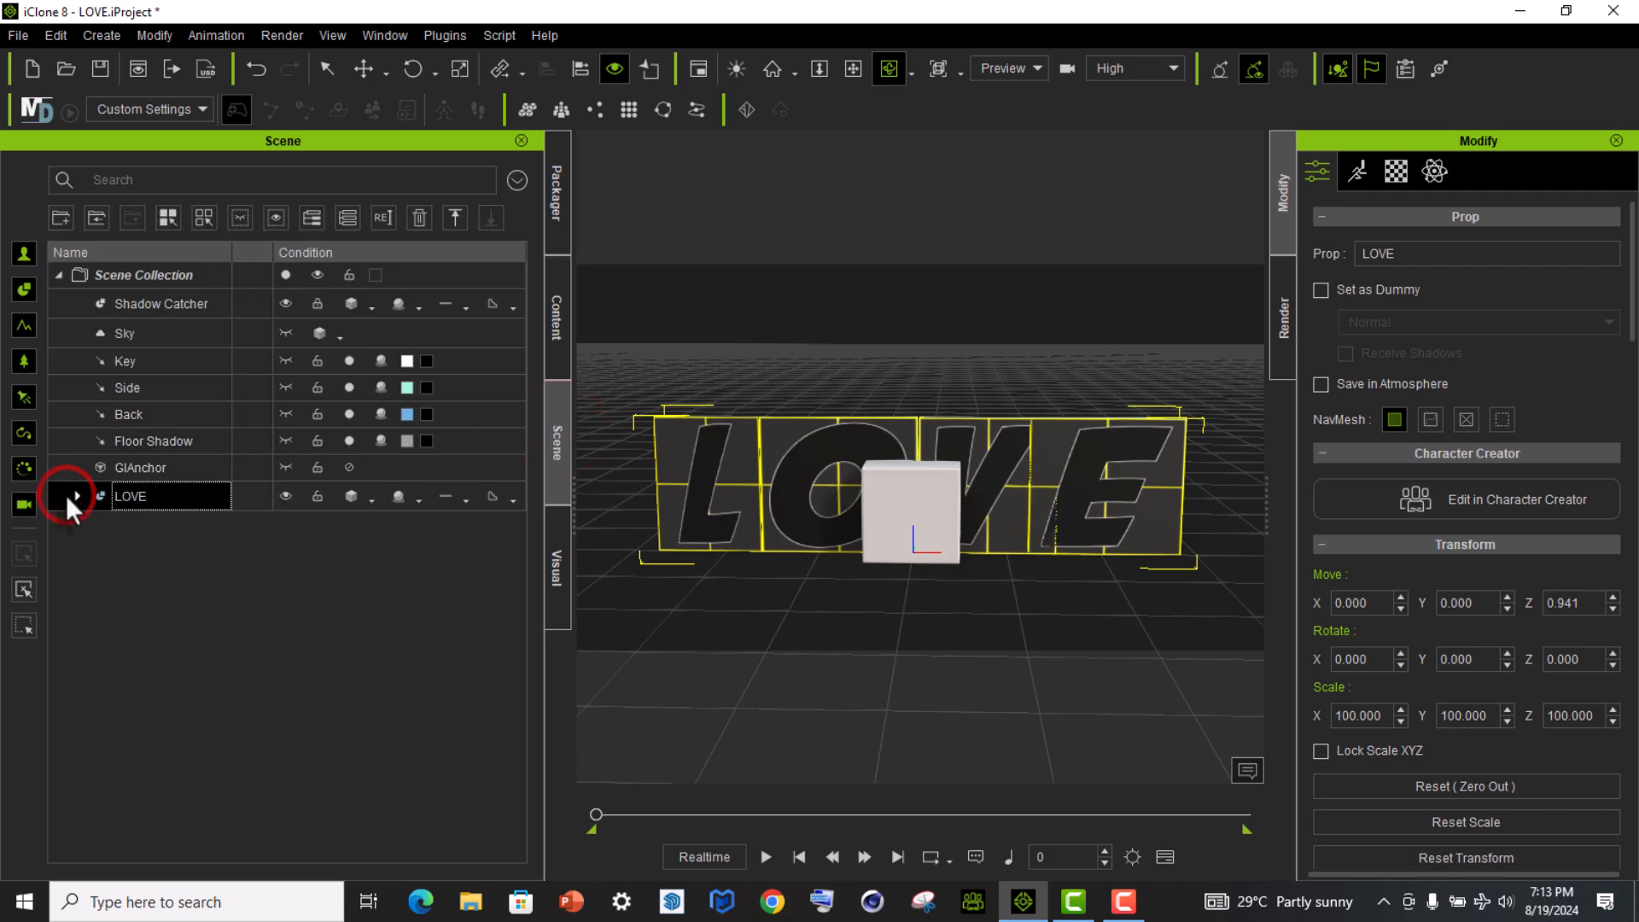
click(71, 495)
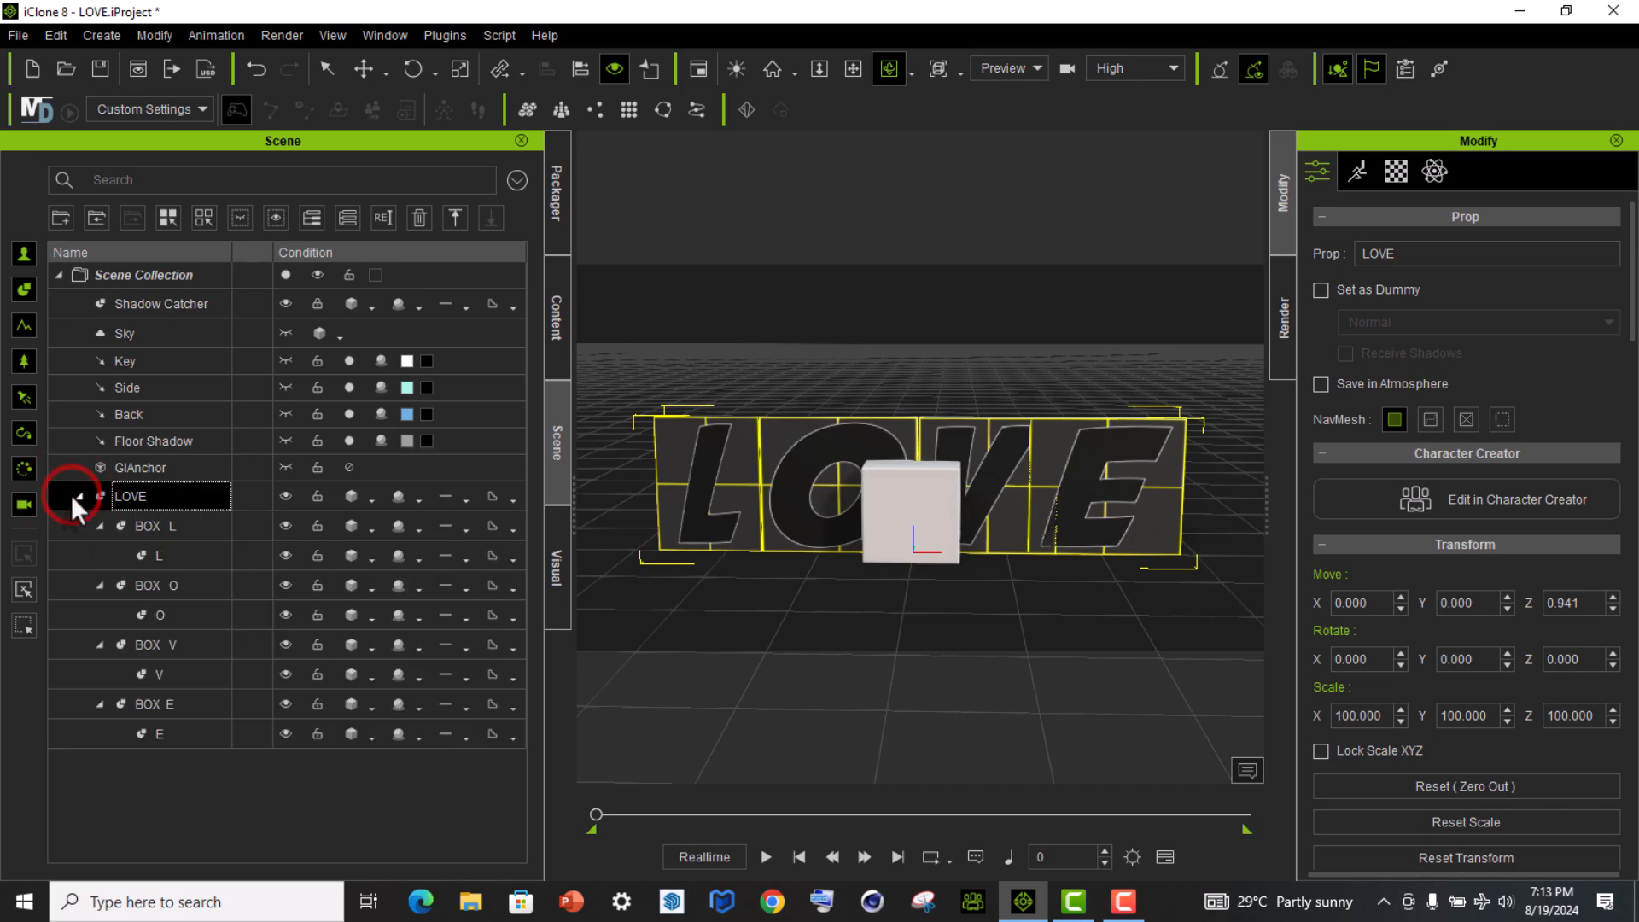
click(145, 526)
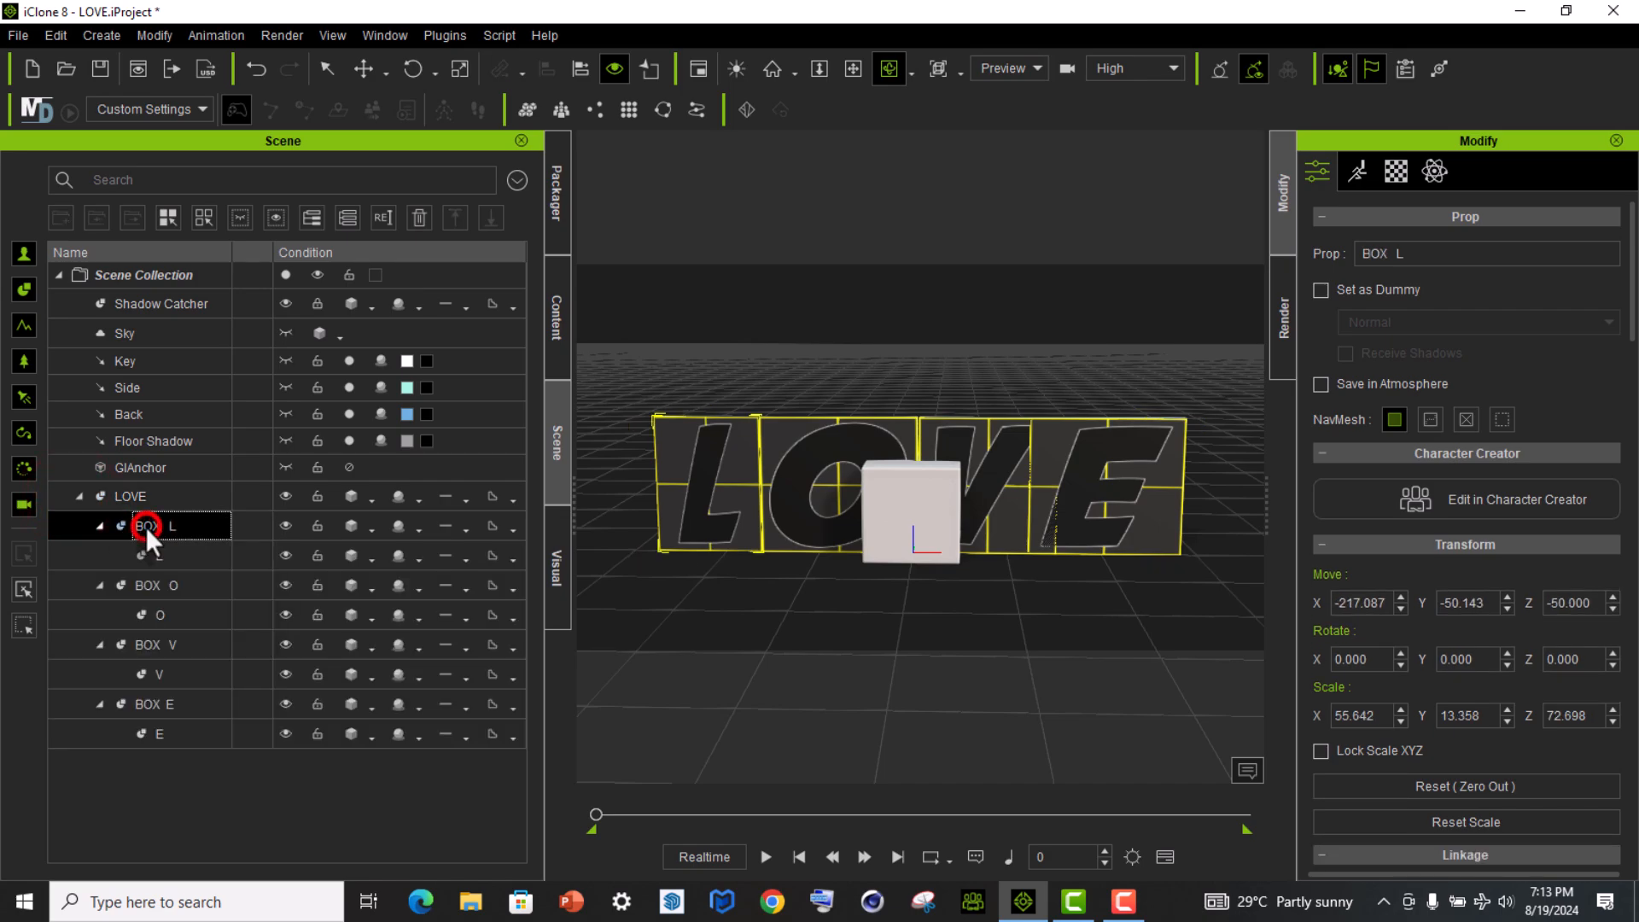
click(1323, 290)
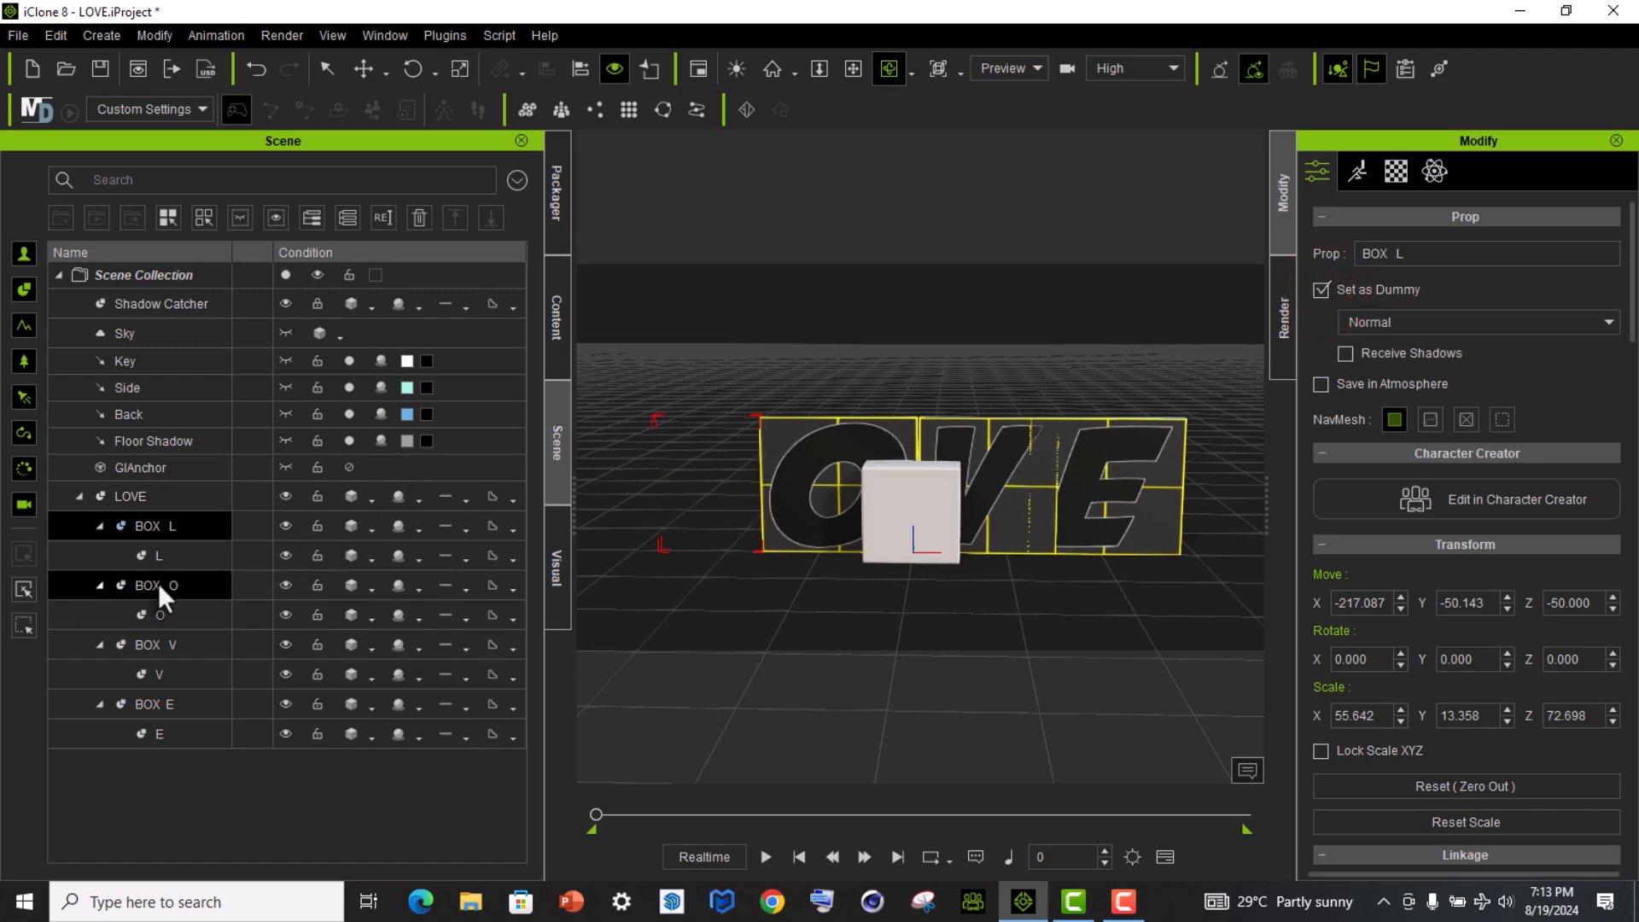
click(157, 582)
click(1321, 291)
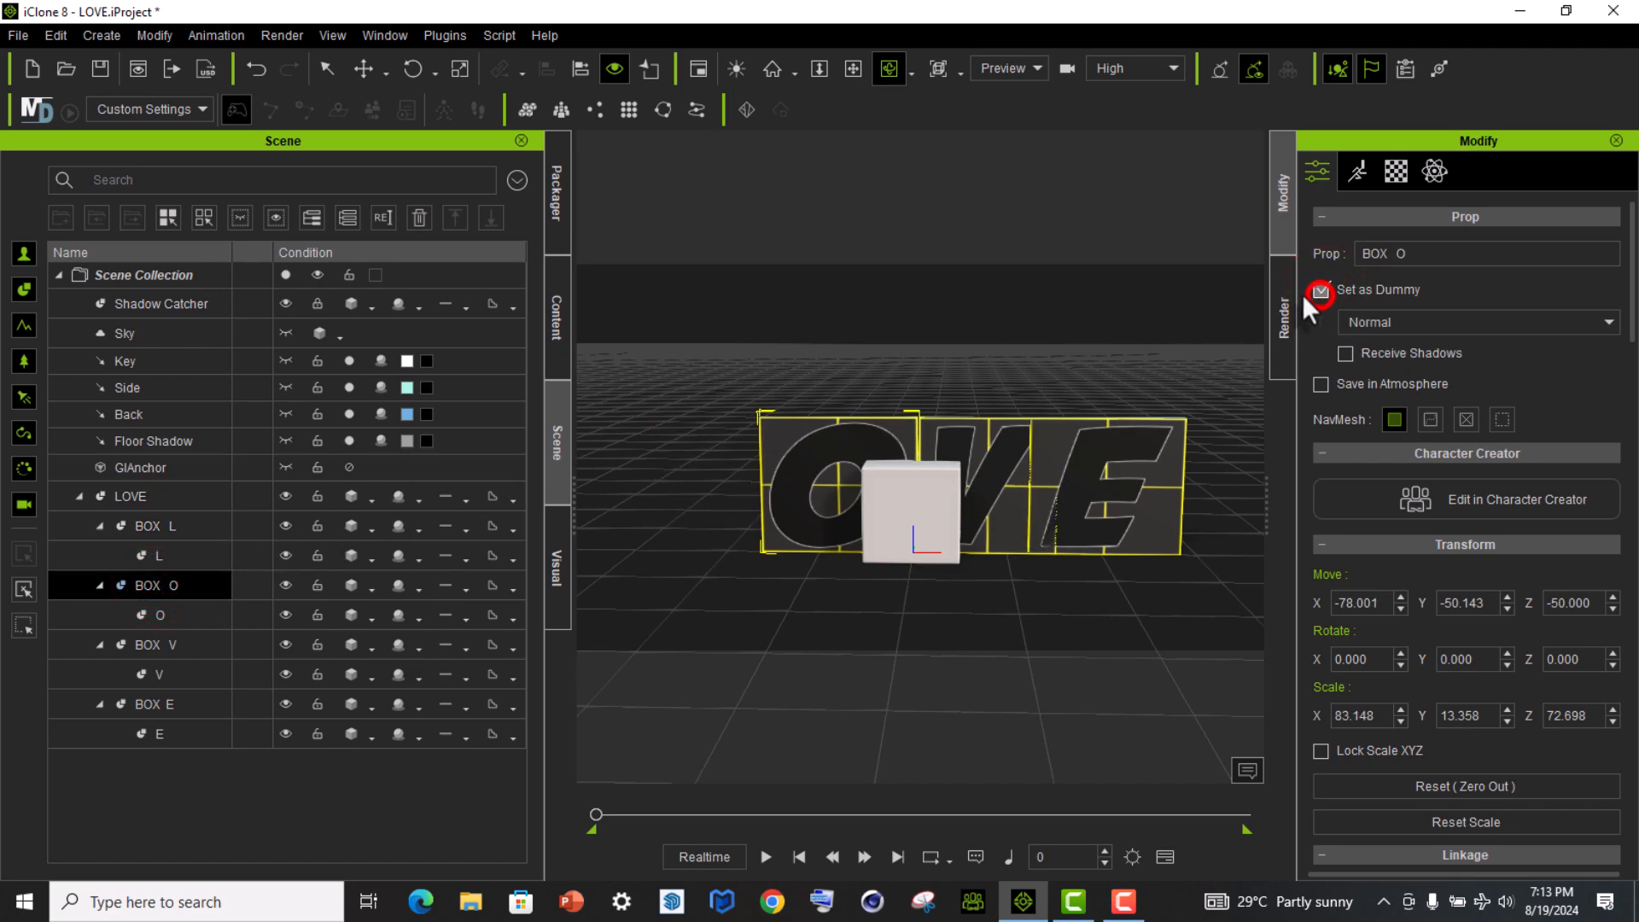
click(170, 644)
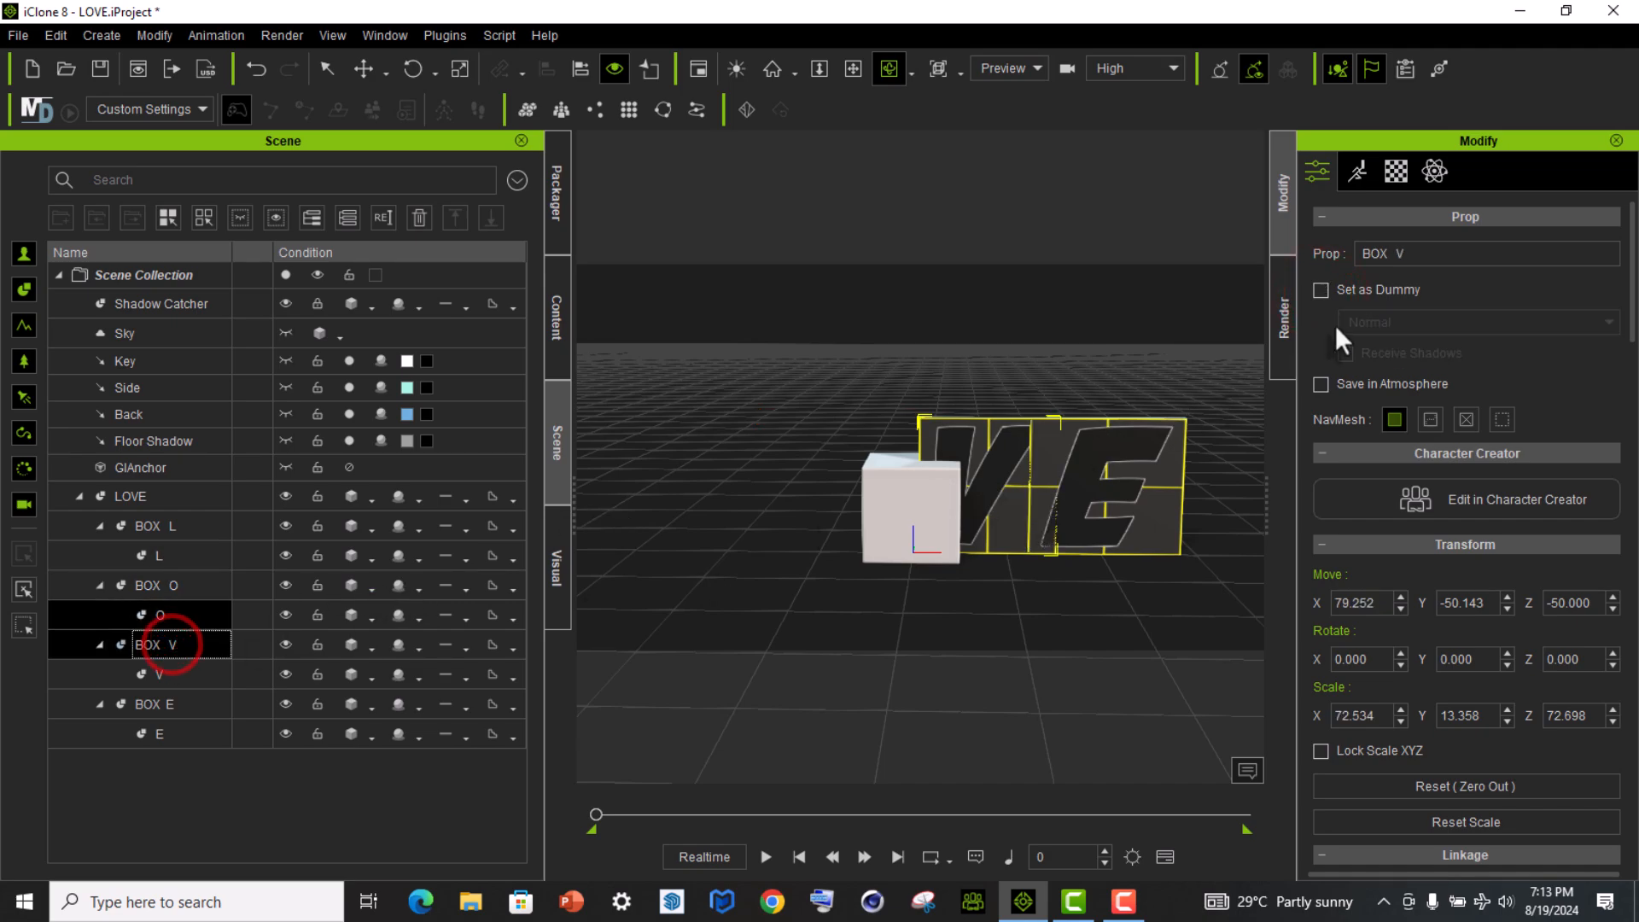
click(1320, 290)
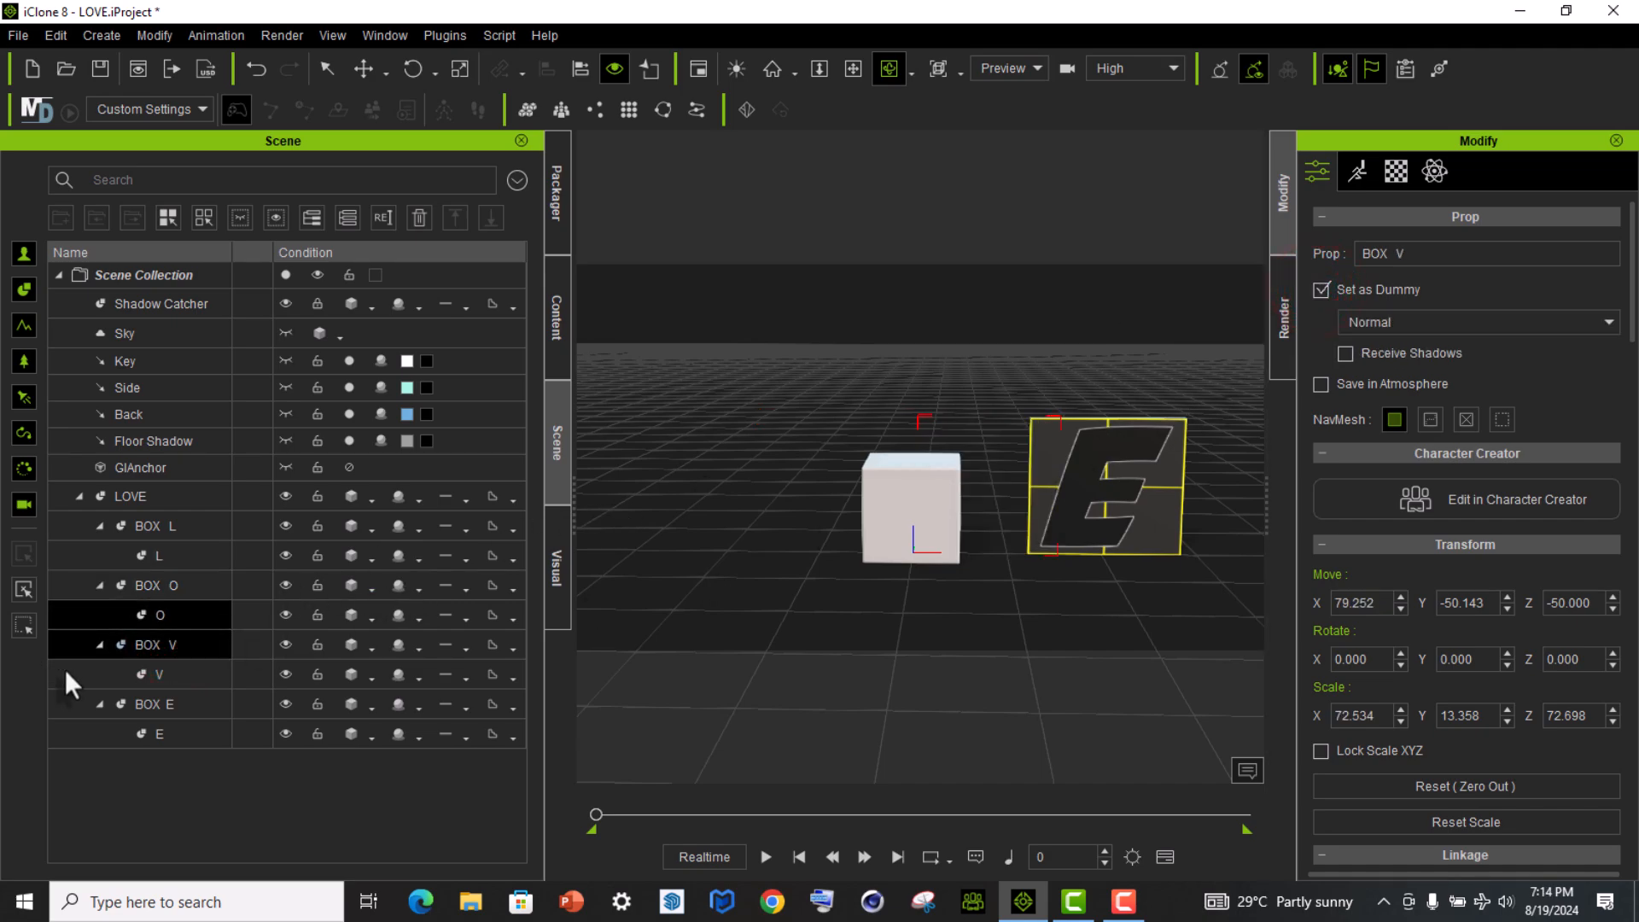
click(81, 704)
click(1321, 289)
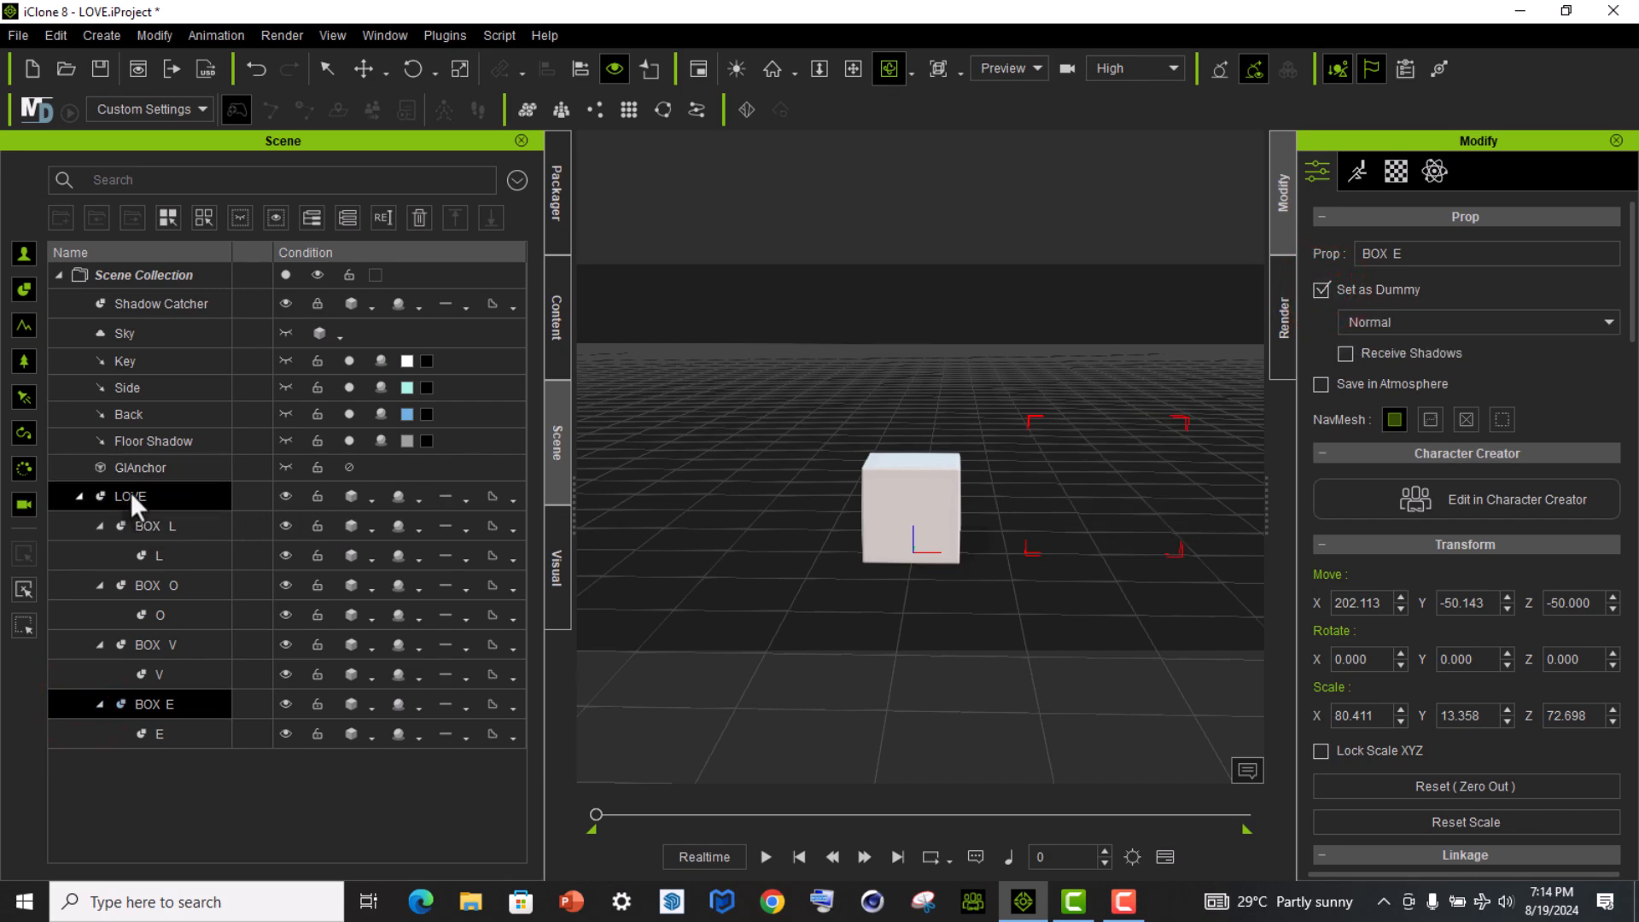
- Set the parent LOVE prop as a dummy, and play the animation to preview the glowing letters, stopping at frame 504
click(130, 493)
click(1321, 288)
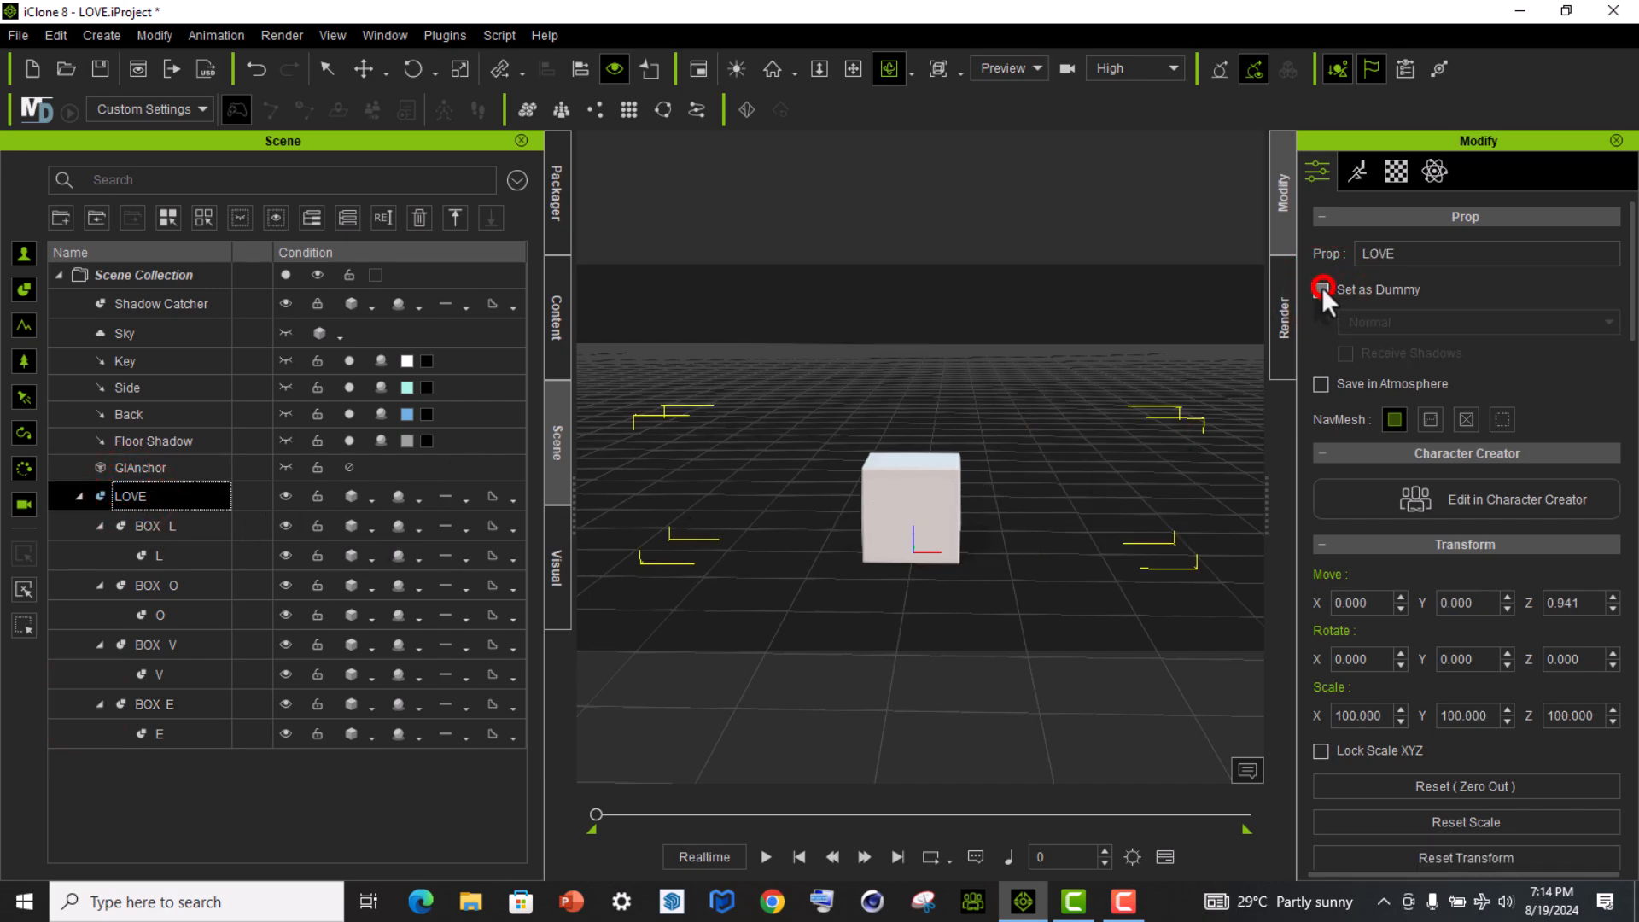
click(760, 849)
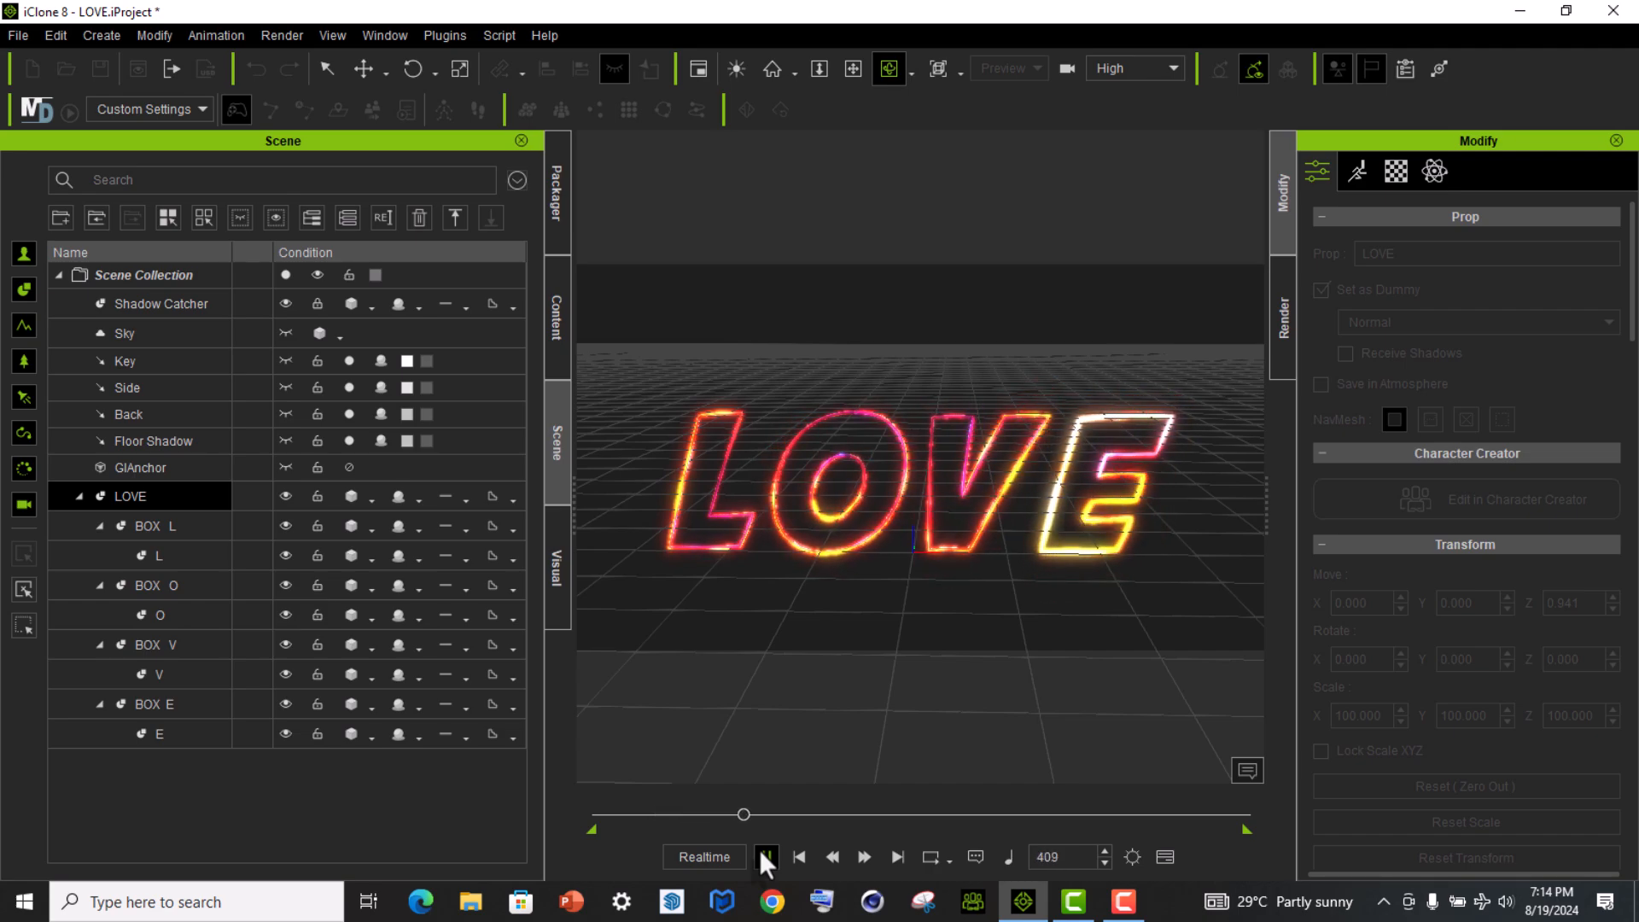
click(761, 851)
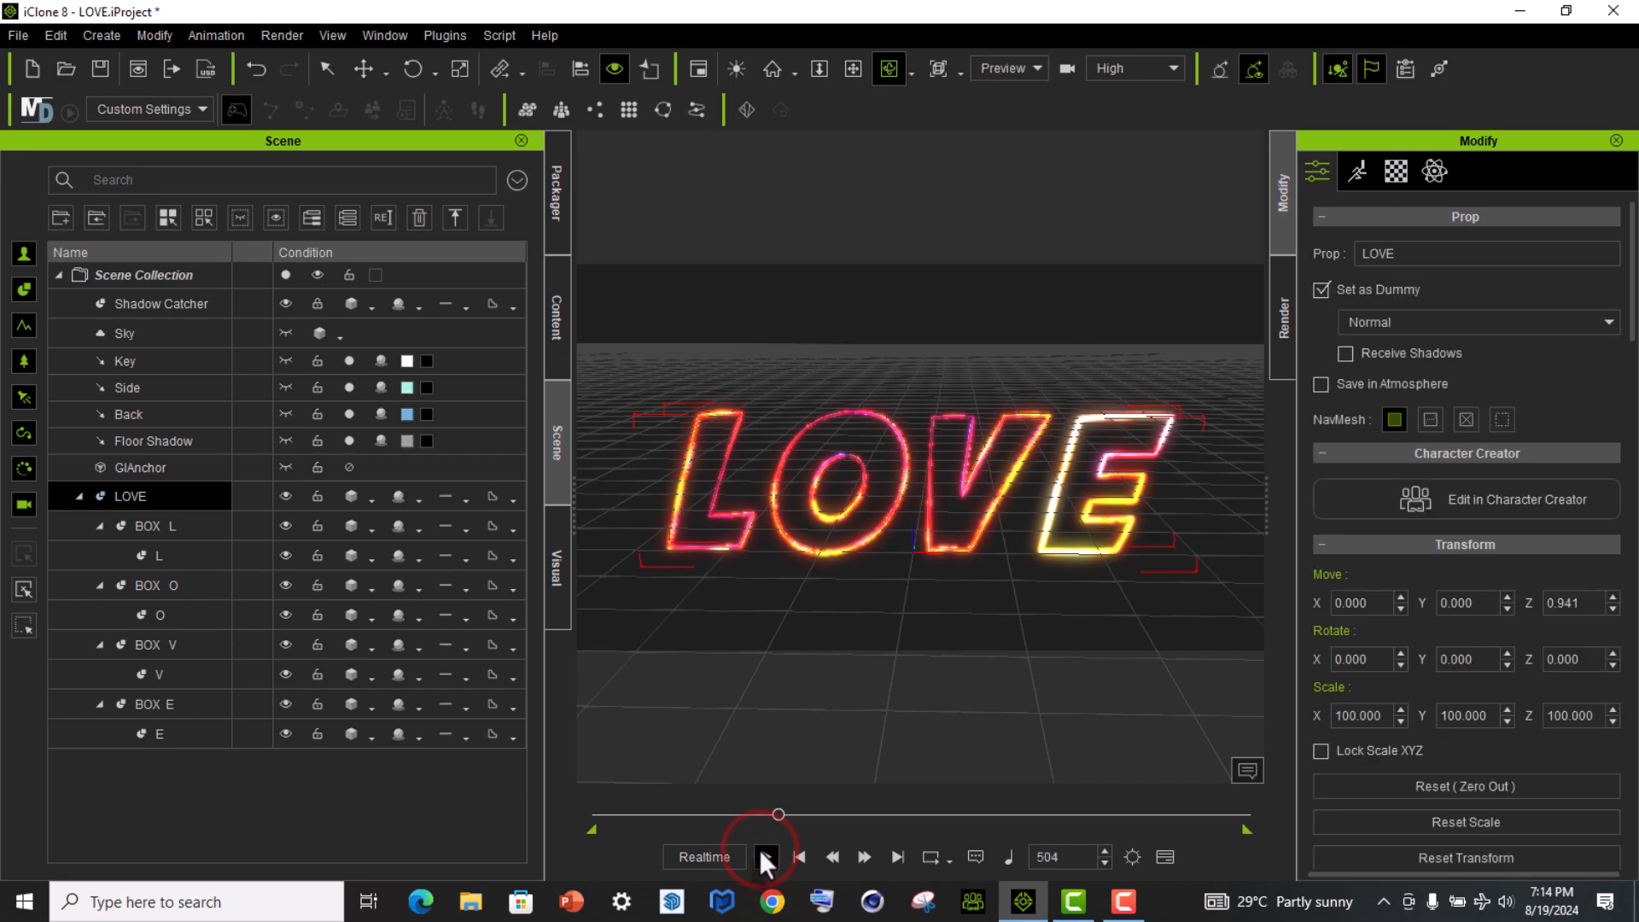